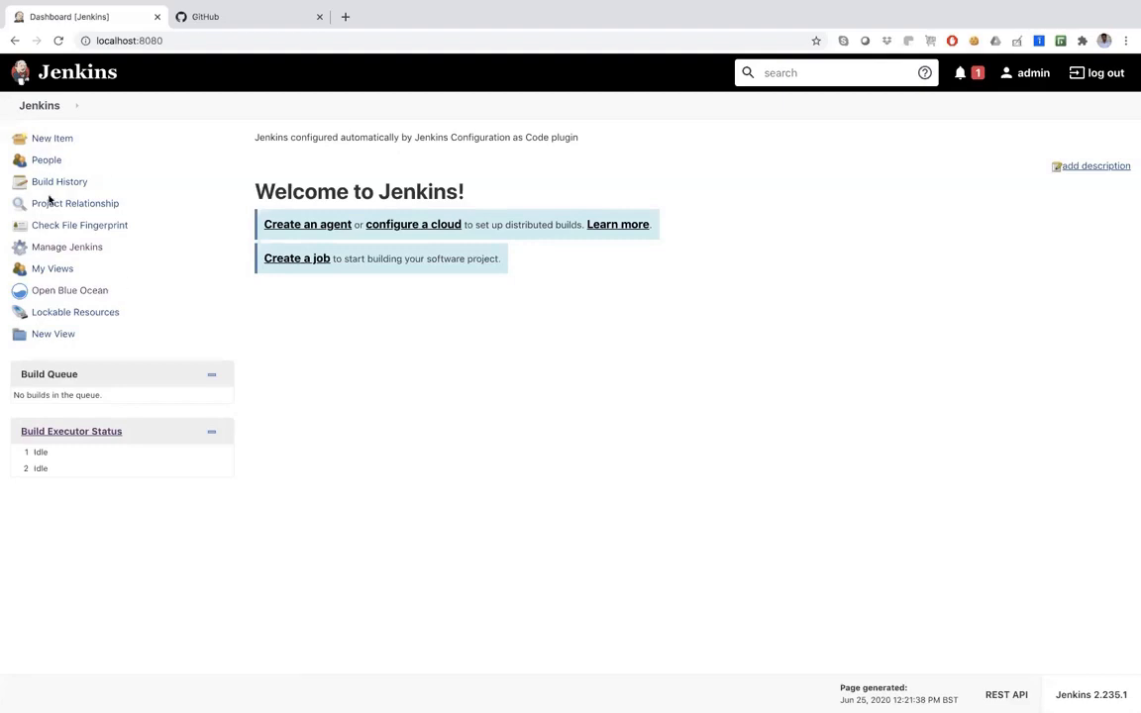
Filter the installed plugins in the plugin manager for "blue" and open the list of available plugins.
{"action": "left_click", "coordinate": [56, 248]}
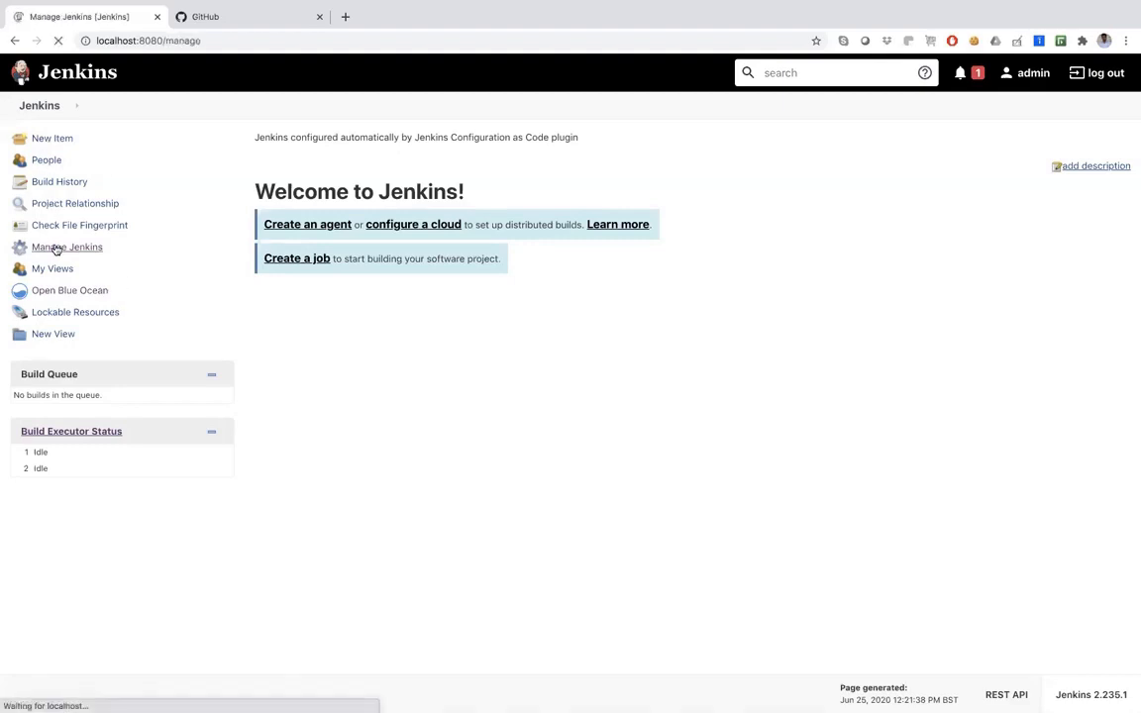
{"action": "scroll", "coordinate": [634, 381], "scroll_direction": "down", "scroll_amount": 2}
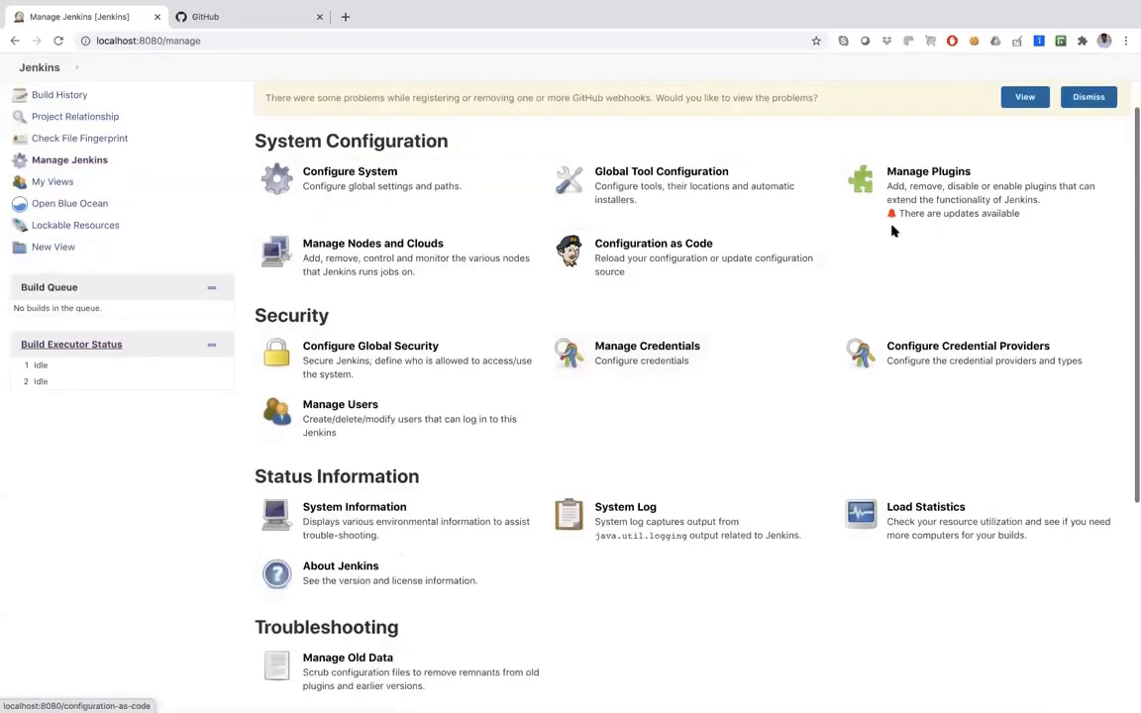
{"action": "left_click", "coordinate": [936, 210]}
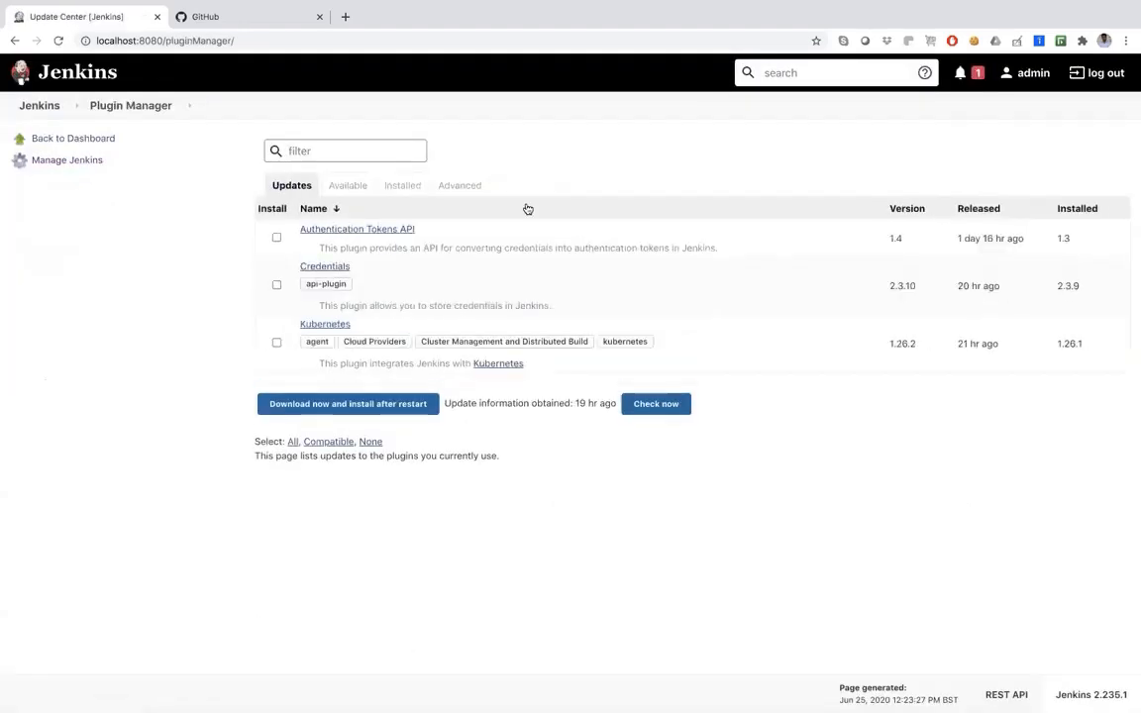
{"action": "left_click", "coordinate": [399, 192]}
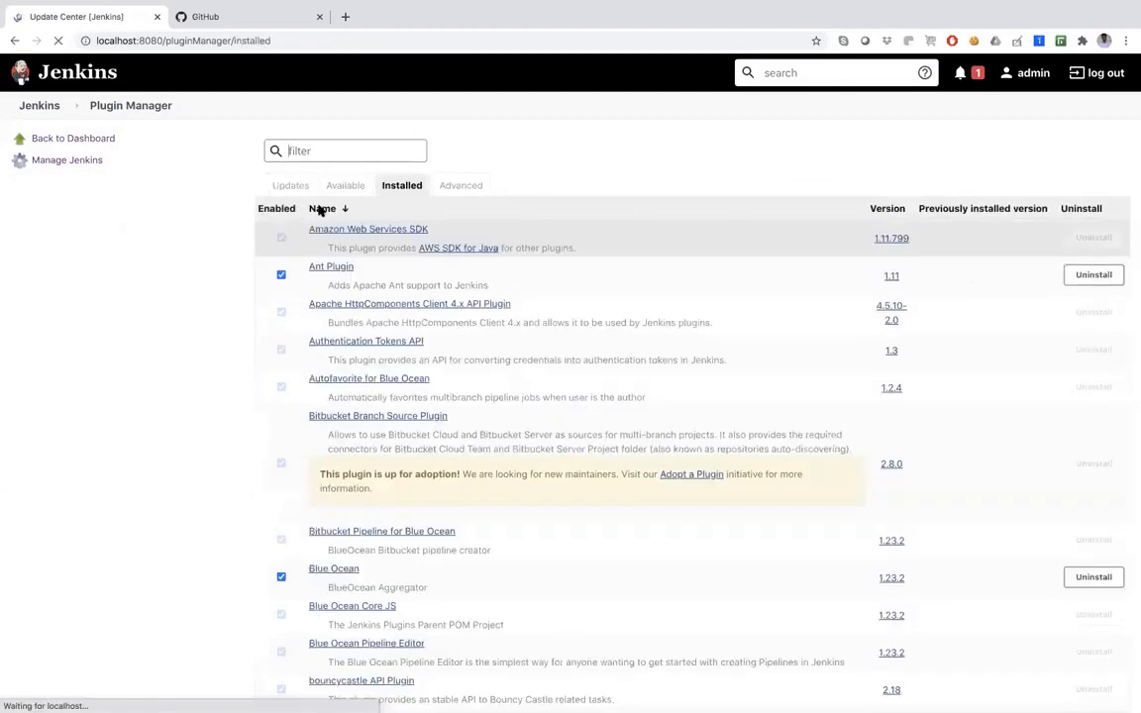
{"action": "left_click", "coordinate": [326, 154]}
{"action": "type", "text": "blue"}
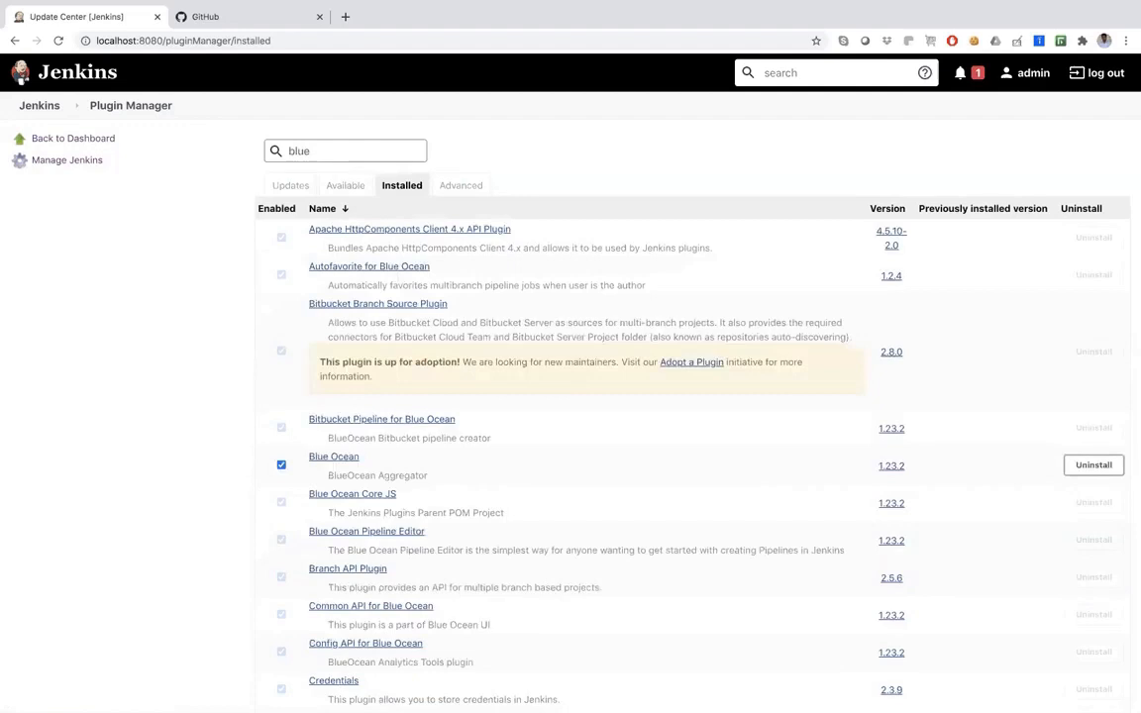
{"action": "left_click", "coordinate": [345, 185]}
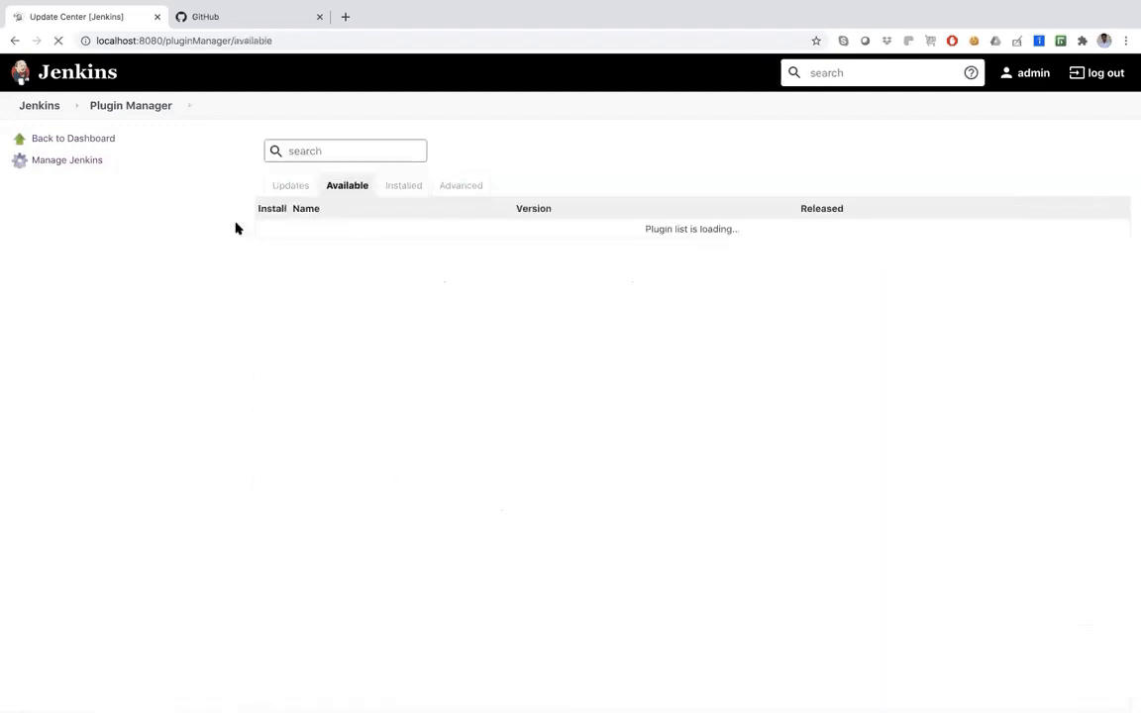
Go back to the dashboard, open Blue Ocean and start creating a new pipeline.
{"action": "left_click", "coordinate": [39, 104]}
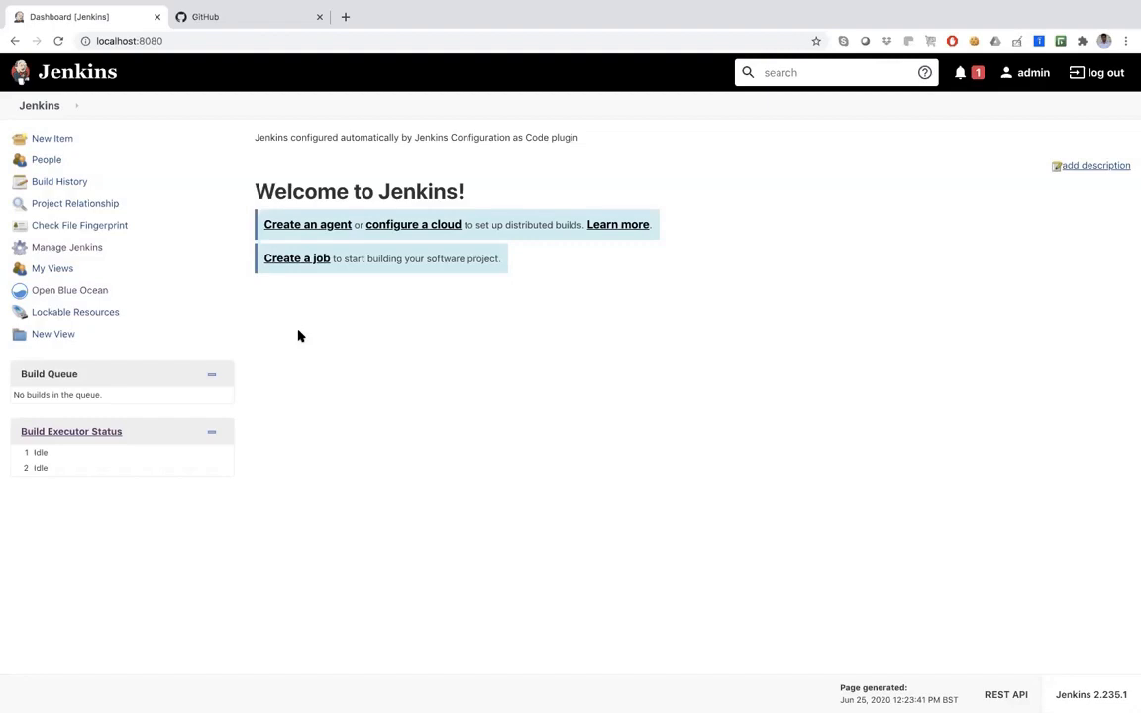
{"action": "left_click", "coordinate": [73, 293]}
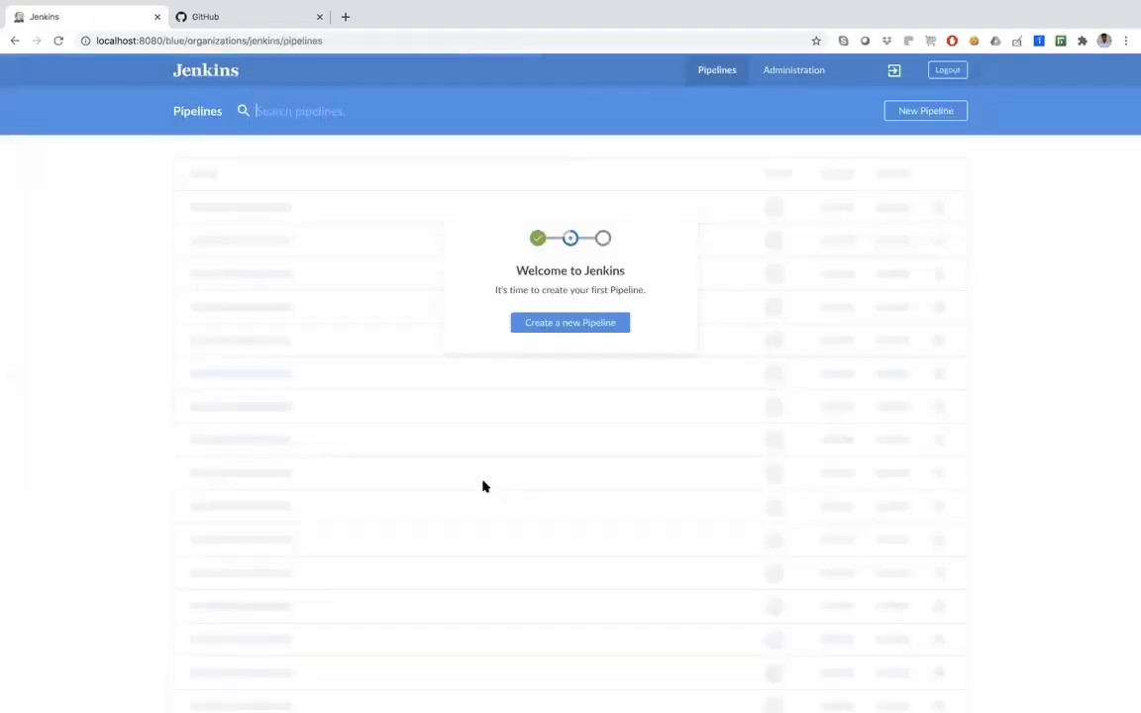
{"action": "scroll", "coordinate": [484, 486], "scroll_direction": "down", "scroll_amount": 2}
{"action": "scroll", "coordinate": [627, 372], "scroll_direction": "up", "scroll_amount": 2}
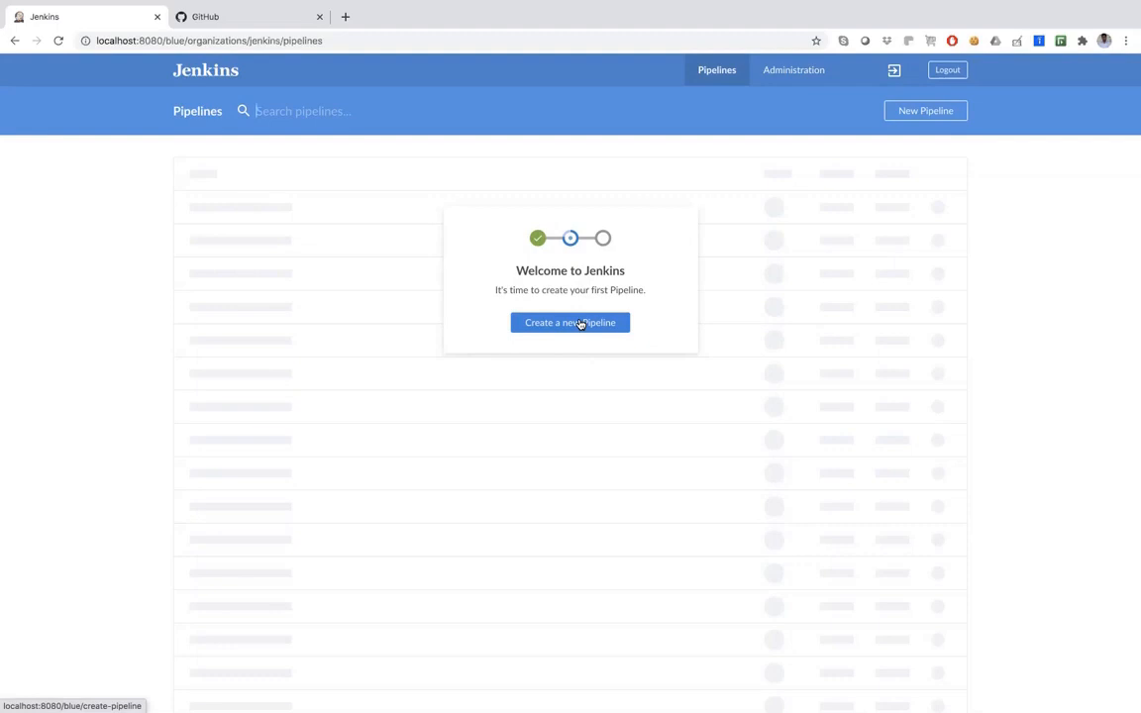
{"action": "left_click", "coordinate": [580, 324]}
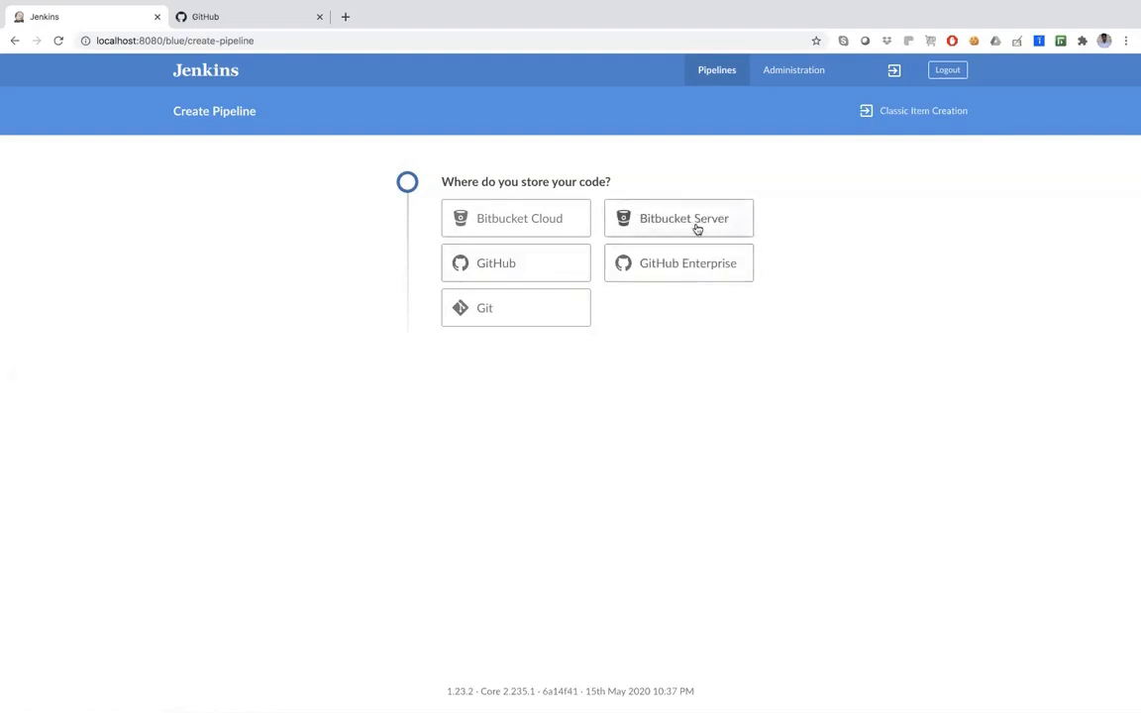
Switch to GitHub and create a new public repository named jenkins-demo.
{"action": "left_click", "coordinate": [208, 11]}
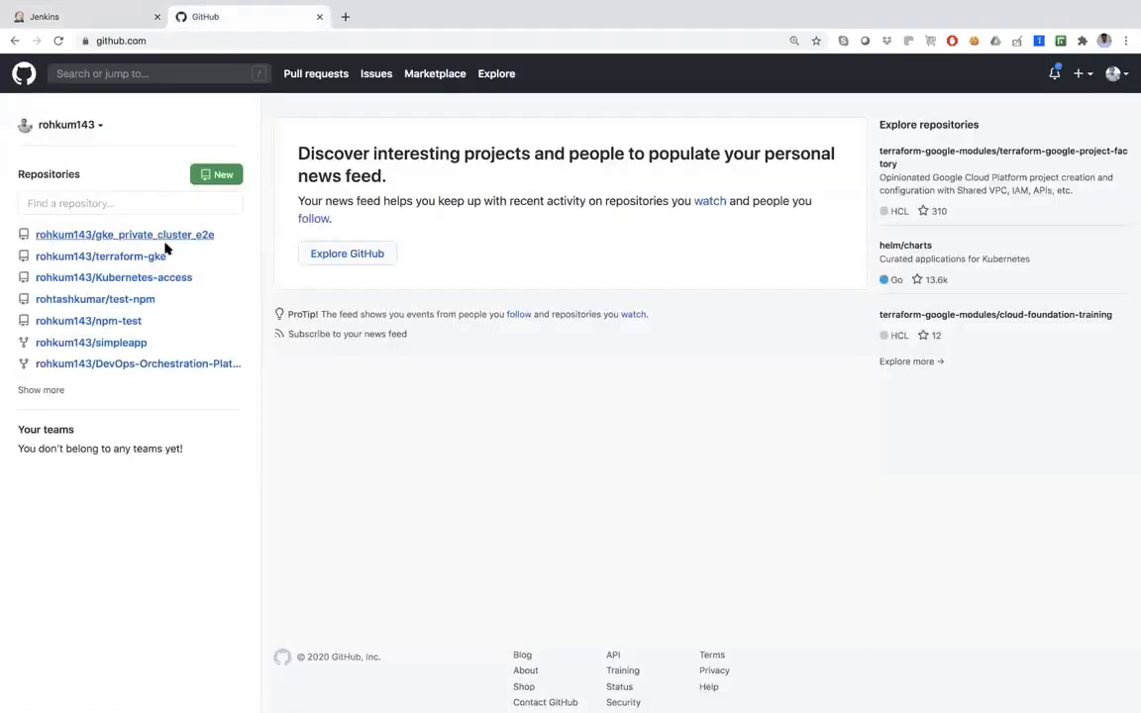
{"action": "left_click", "coordinate": [216, 178]}
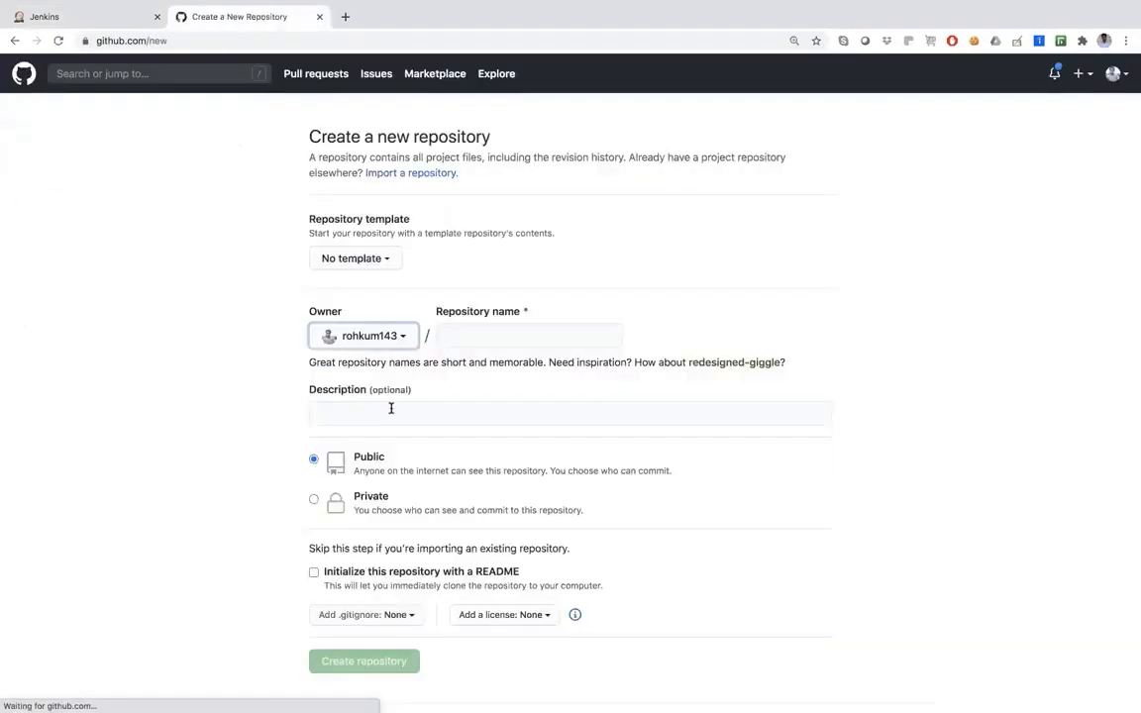
{"action": "type", "text": "j"}
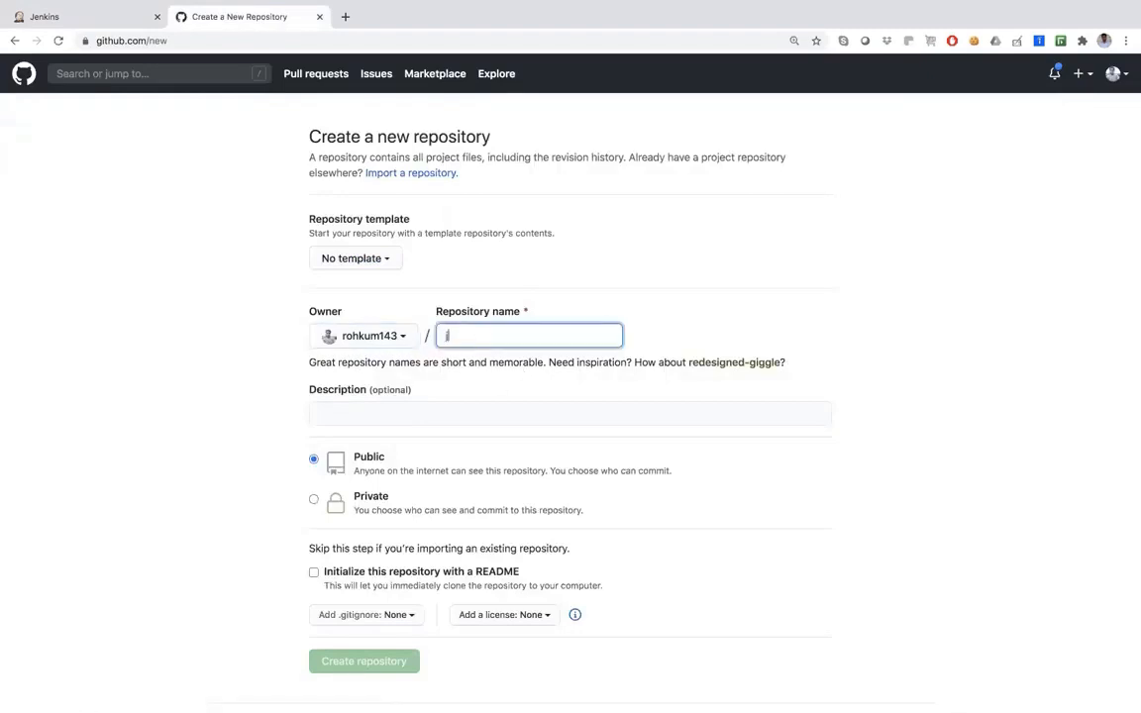
{"action": "type", "text": "enkins-demo"}
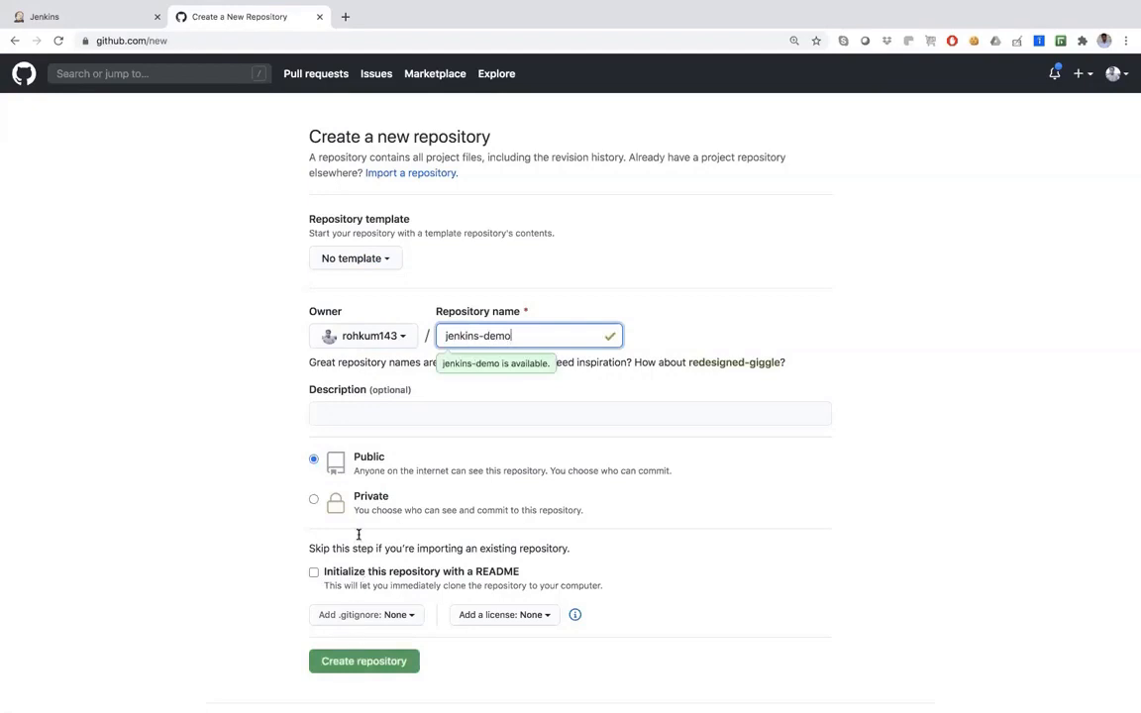
{"action": "left_click", "coordinate": [360, 662]}
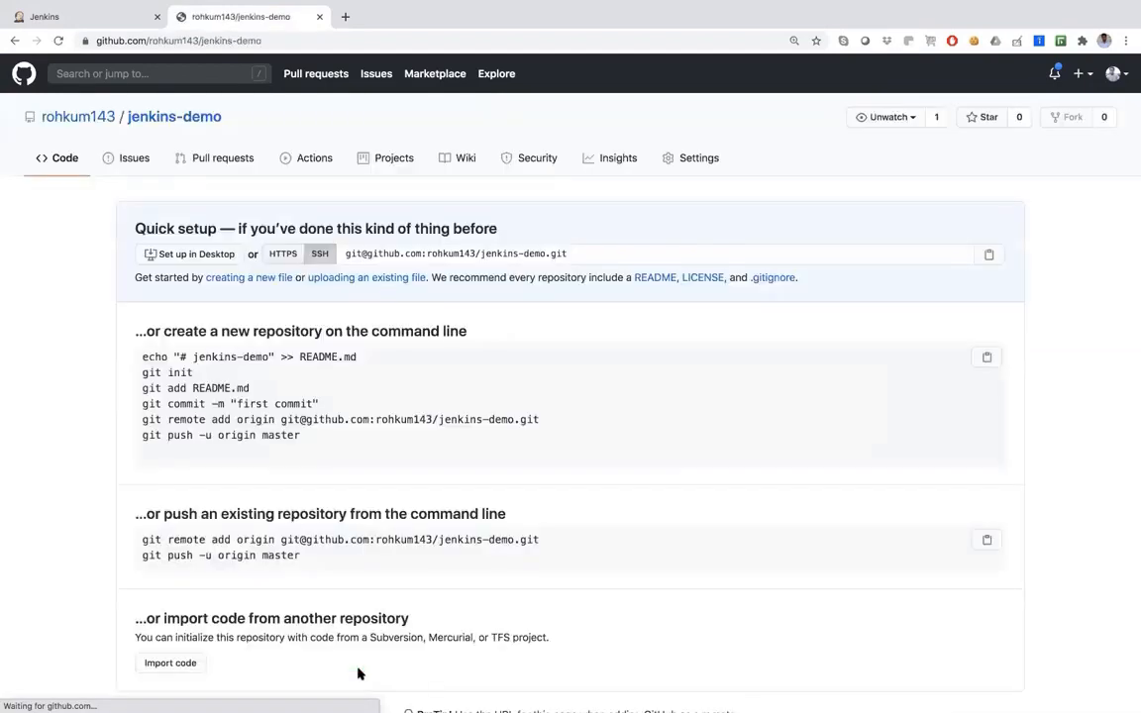
Back in Jenkins, create the pipeline from the jenkins-demo repository on GitHub, choosing the personal account that owns it.
{"action": "left_click", "coordinate": [100, 24]}
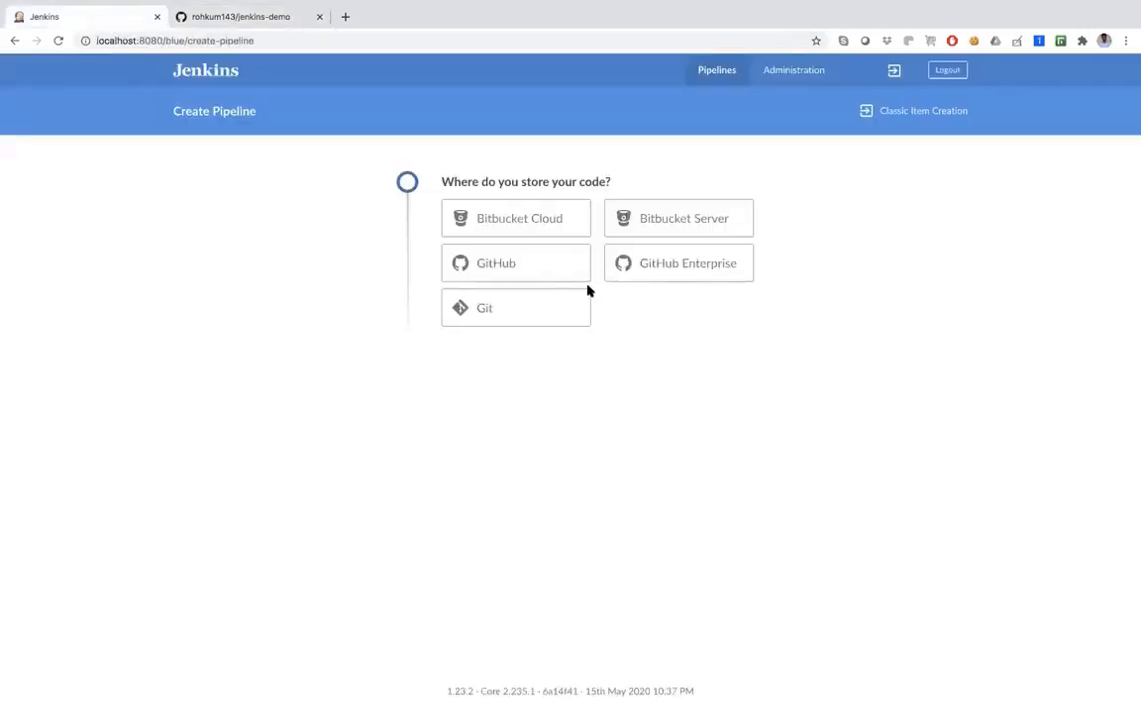
{"action": "left_click", "coordinate": [488, 263]}
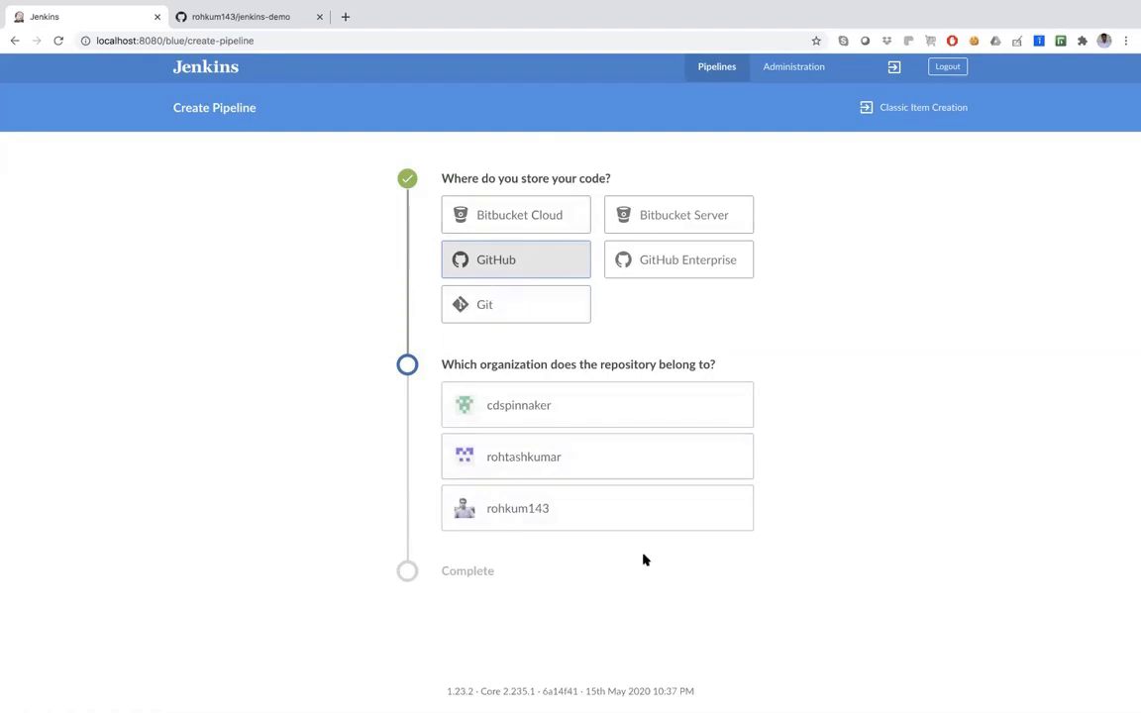
{"action": "left_click", "coordinate": [509, 509]}
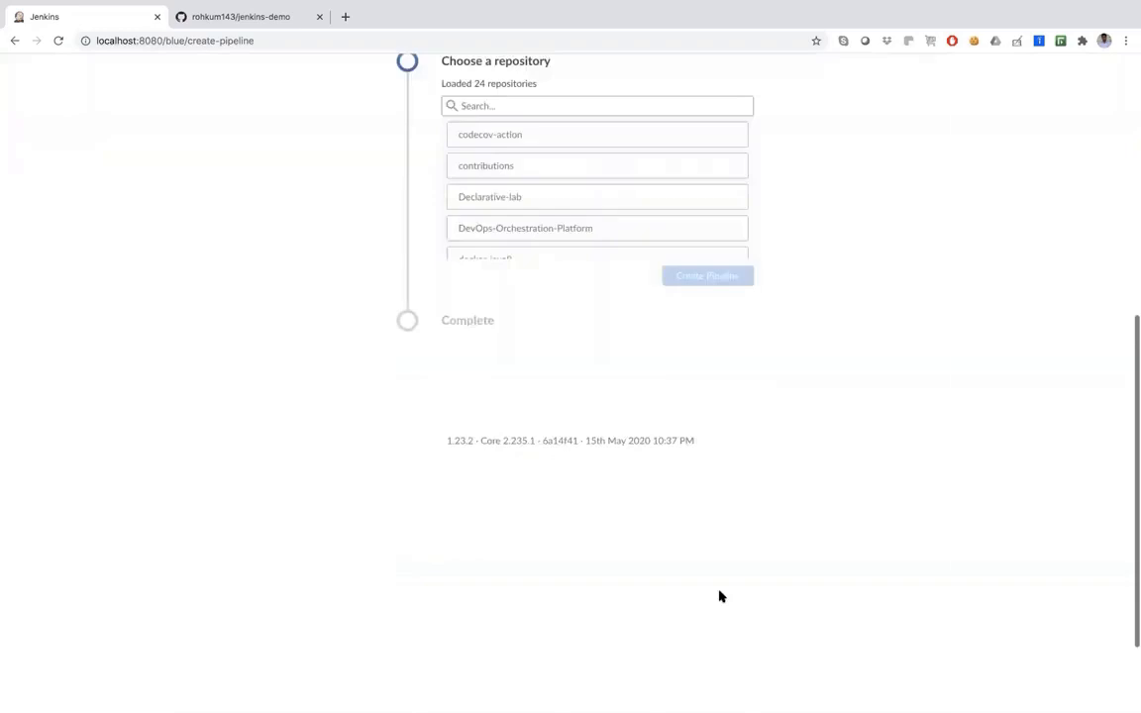
{"action": "scroll", "coordinate": [540, 194], "scroll_direction": "down", "scroll_amount": 1}
{"action": "scroll", "coordinate": [538, 192], "scroll_direction": "down", "scroll_amount": 8}
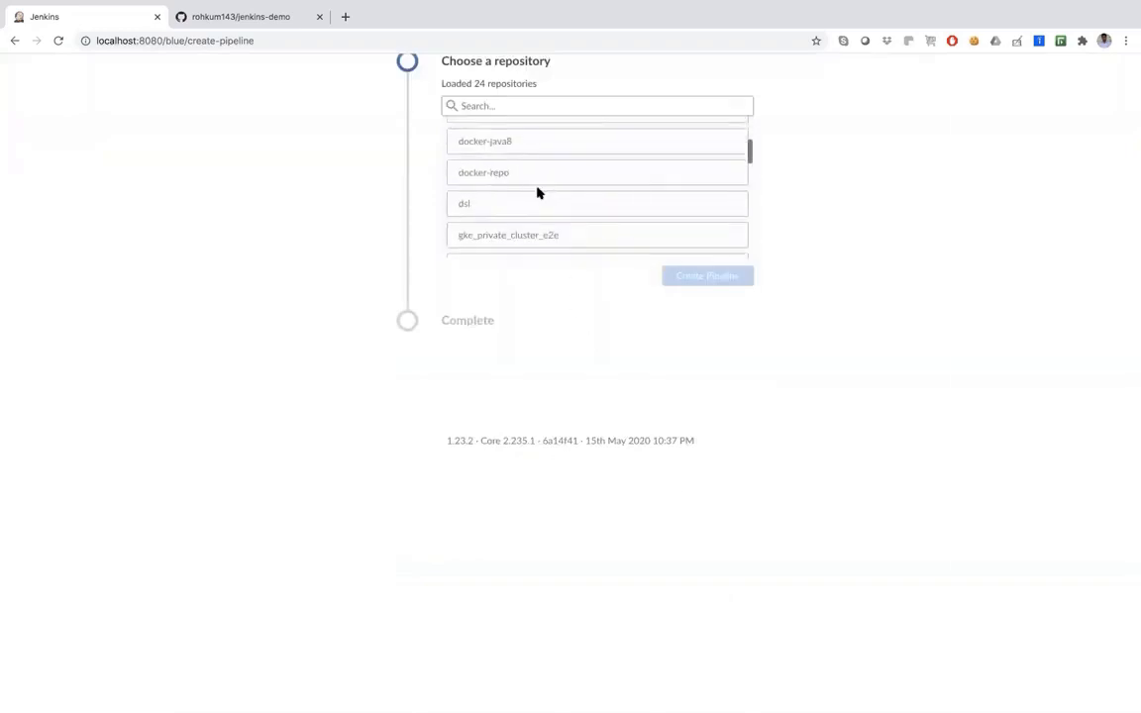
{"action": "left_click", "coordinate": [501, 157]}
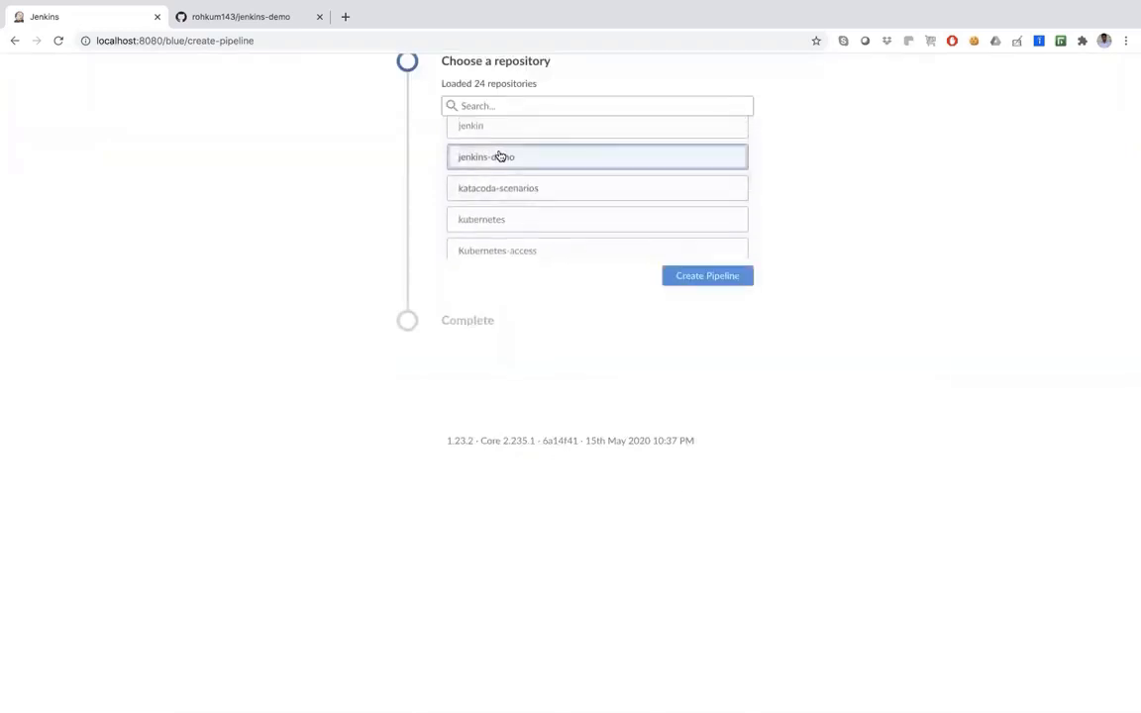
{"action": "left_click", "coordinate": [720, 276]}
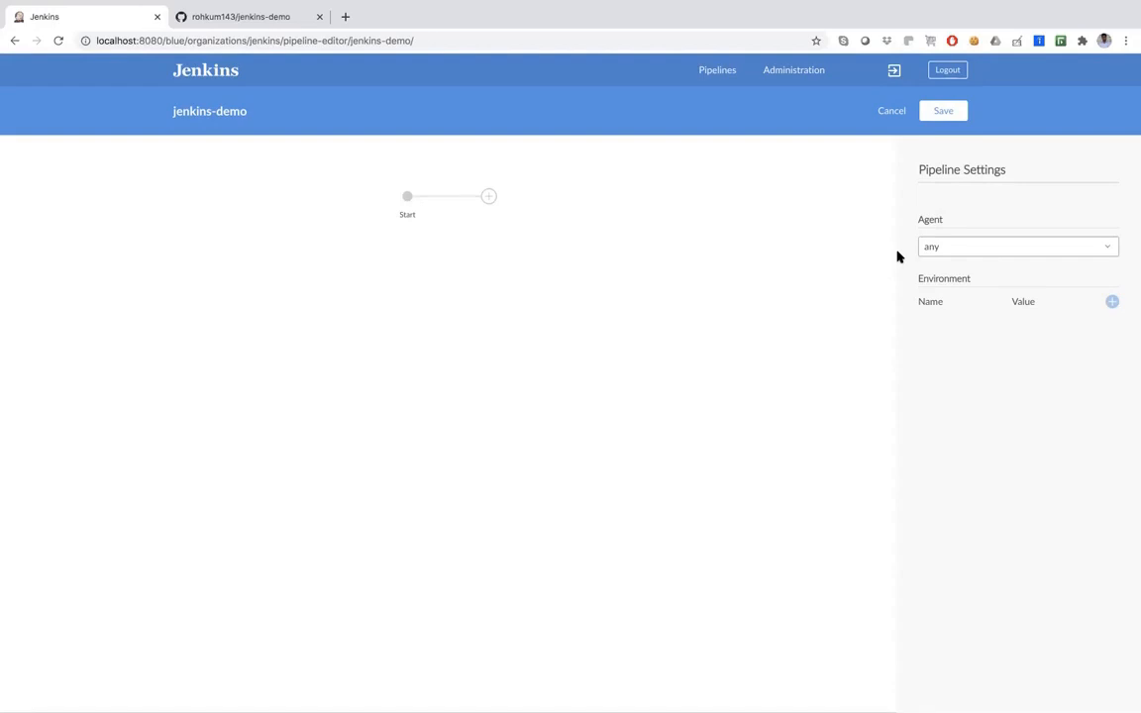
Check the agent options, keep the agent at any, and add a first stage named code-build.
{"action": "left_click", "coordinate": [955, 250]}
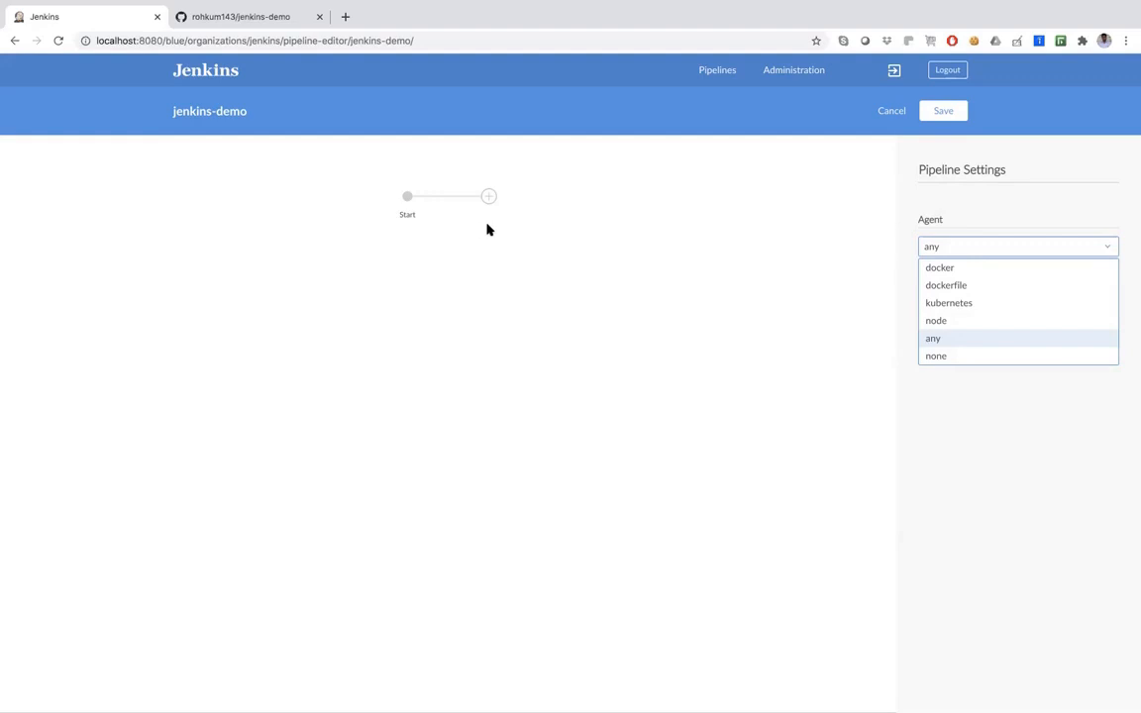
{"action": "left_click", "coordinate": [578, 241]}
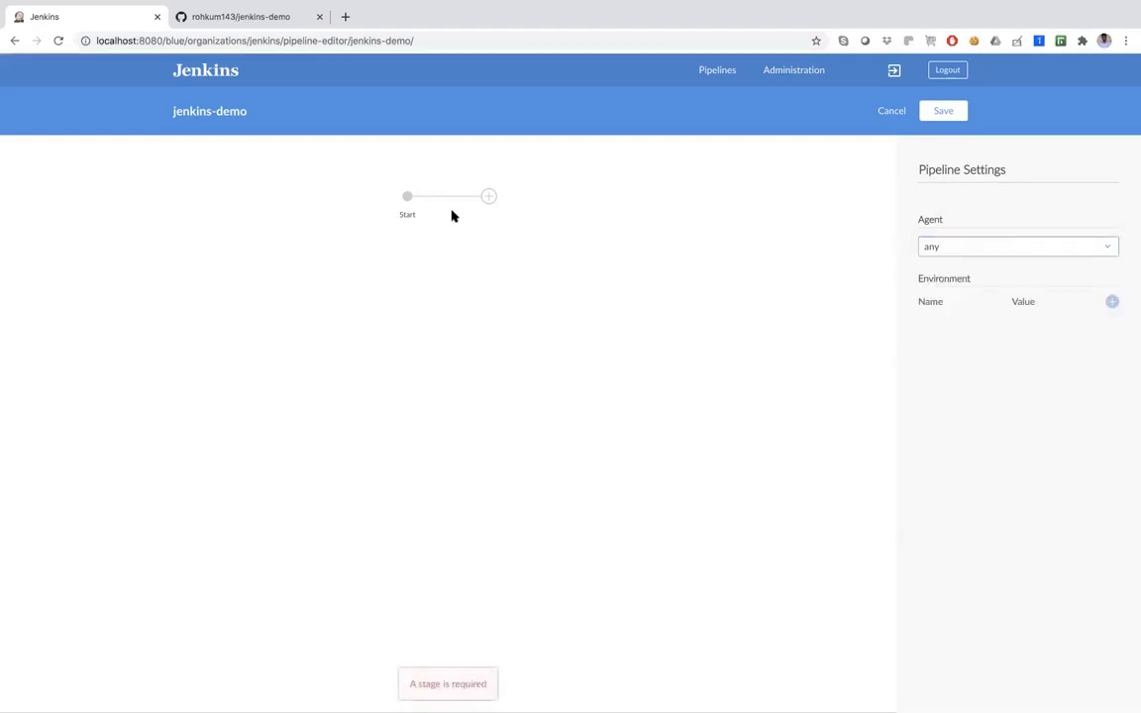
{"action": "left_click", "coordinate": [488, 196]}
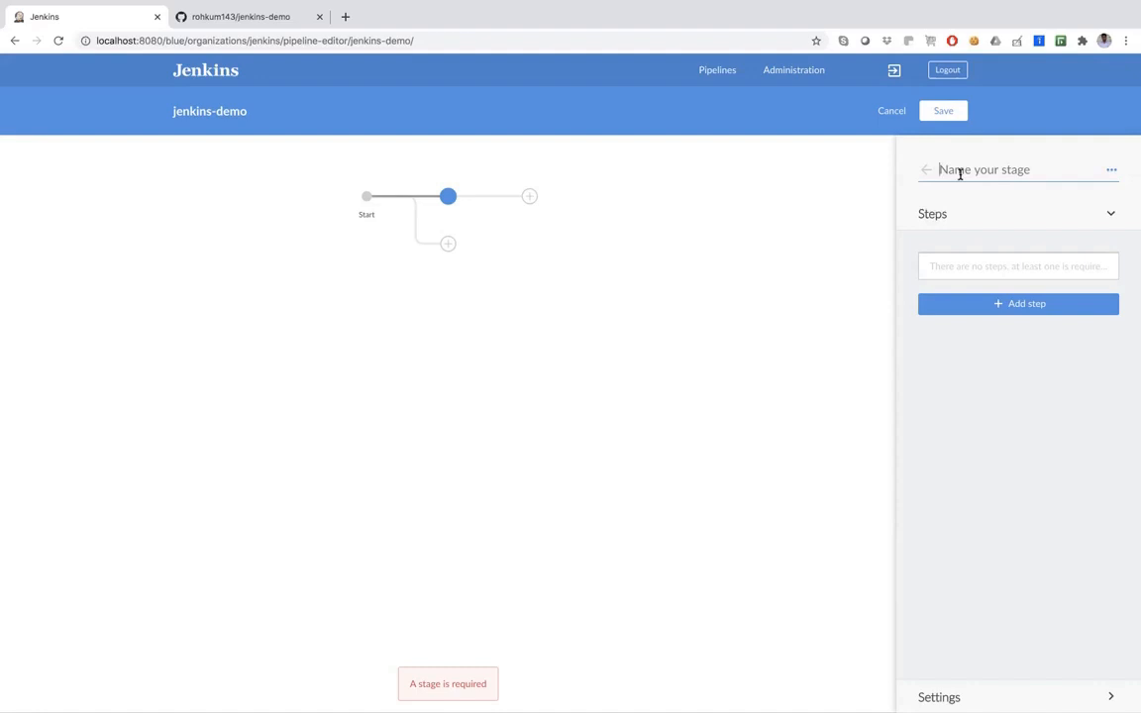
{"action": "type", "text": "code-"}
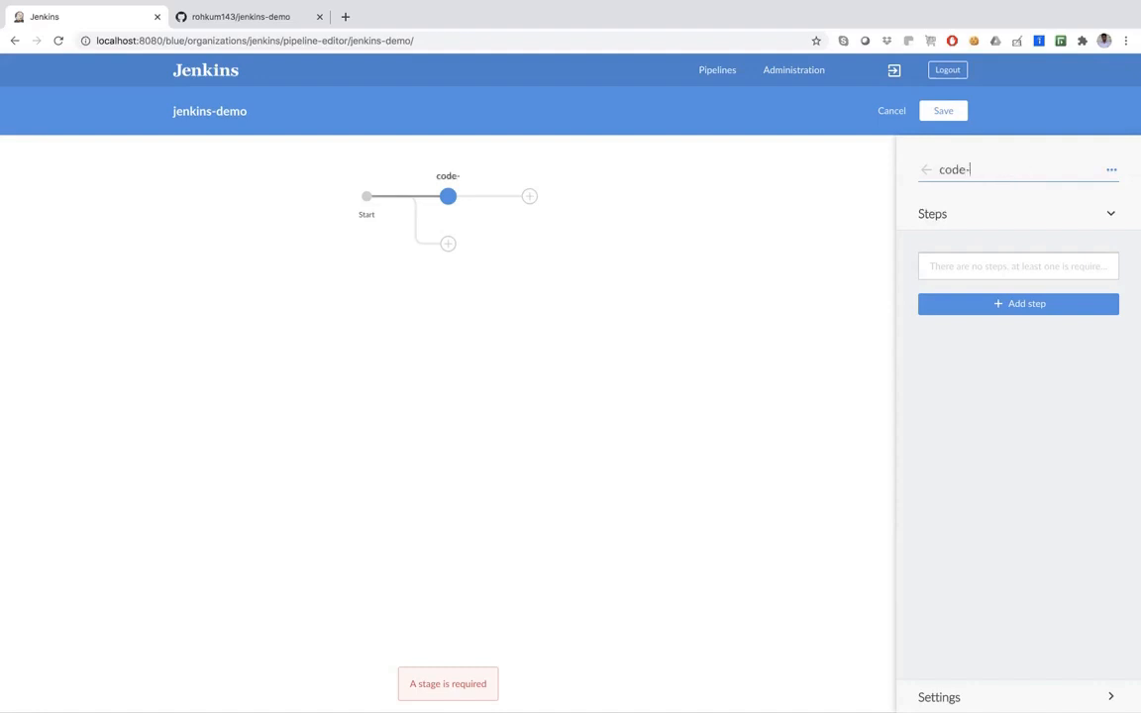
{"action": "type", "text": "build"}
{"action": "left_click", "coordinate": [955, 270]}
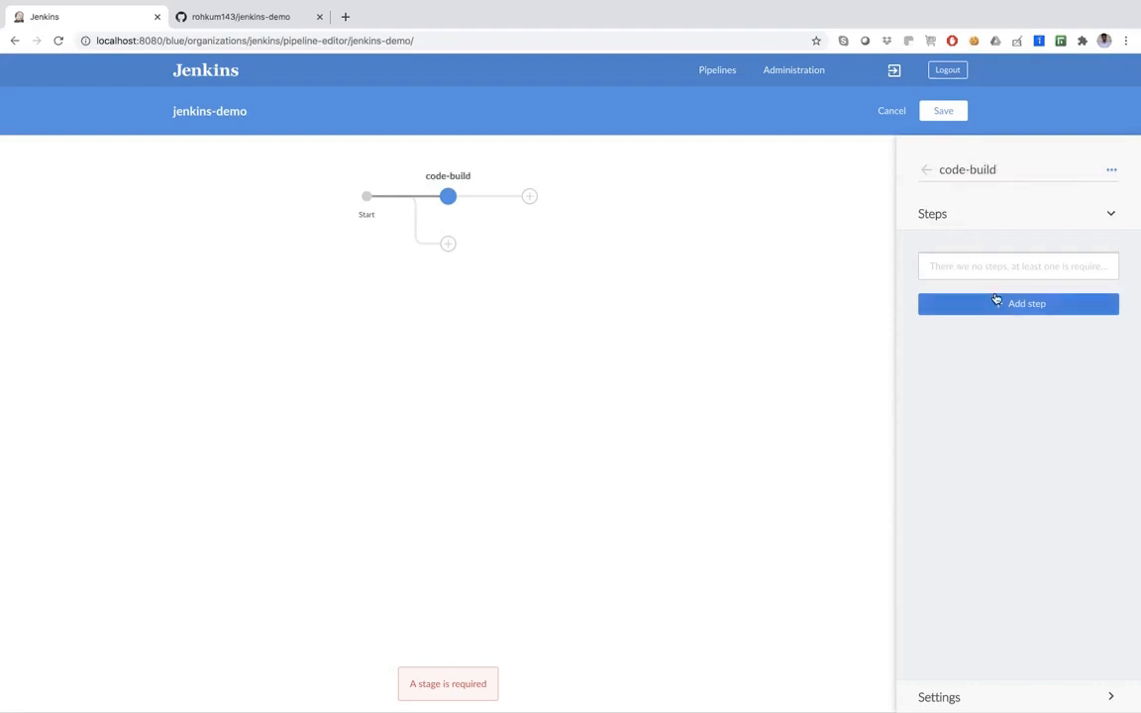
Add a Print Message step to the code-build stage with the message "this is my build steps".
{"action": "left_click", "coordinate": [931, 303]}
{"action": "scroll", "coordinate": [967, 331], "scroll_direction": "down", "scroll_amount": 20}
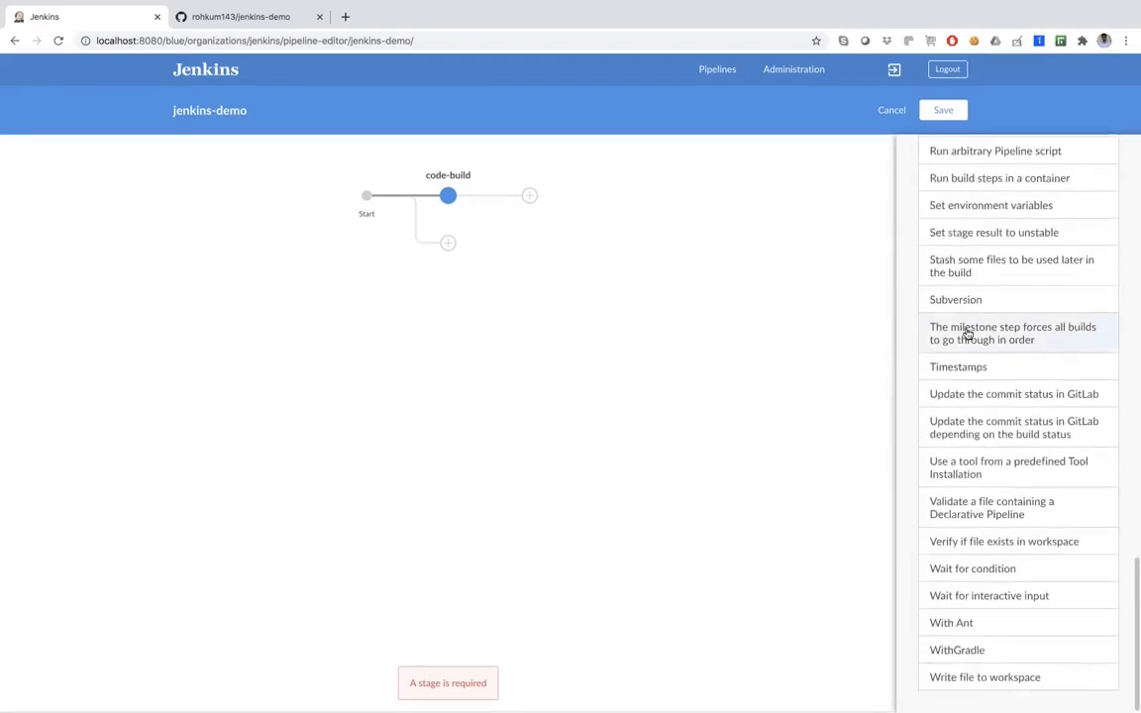
{"action": "scroll", "coordinate": [966, 333], "scroll_direction": "up", "scroll_amount": 20}
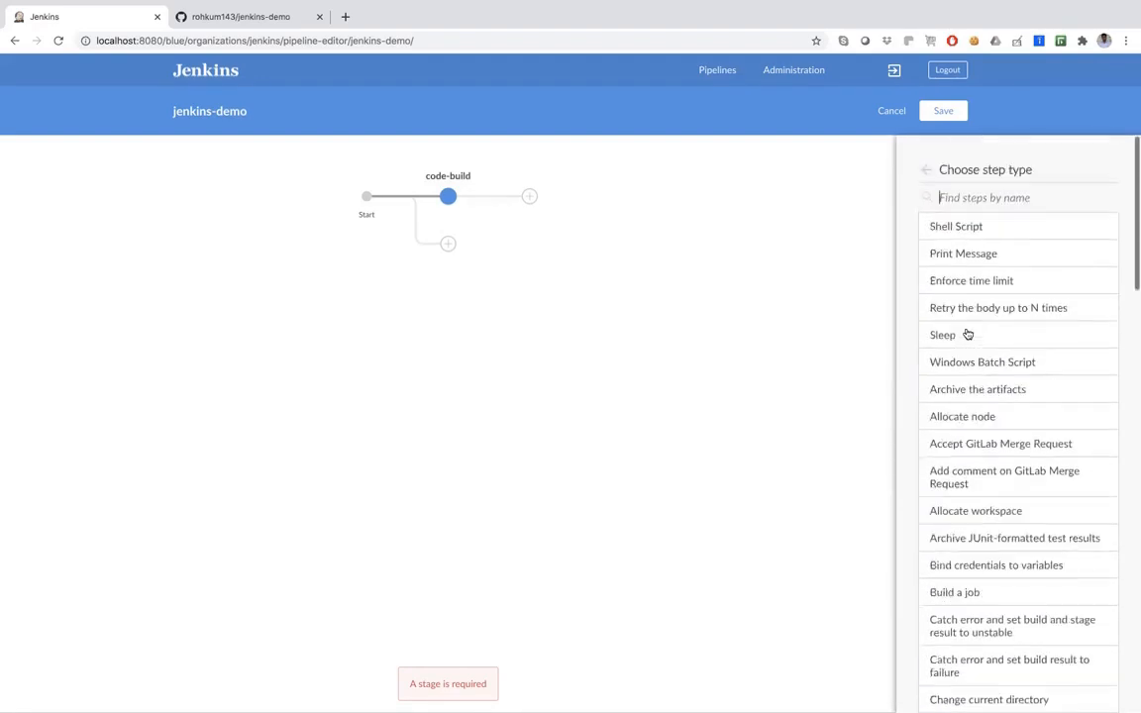
{"action": "left_click", "coordinate": [943, 254]}
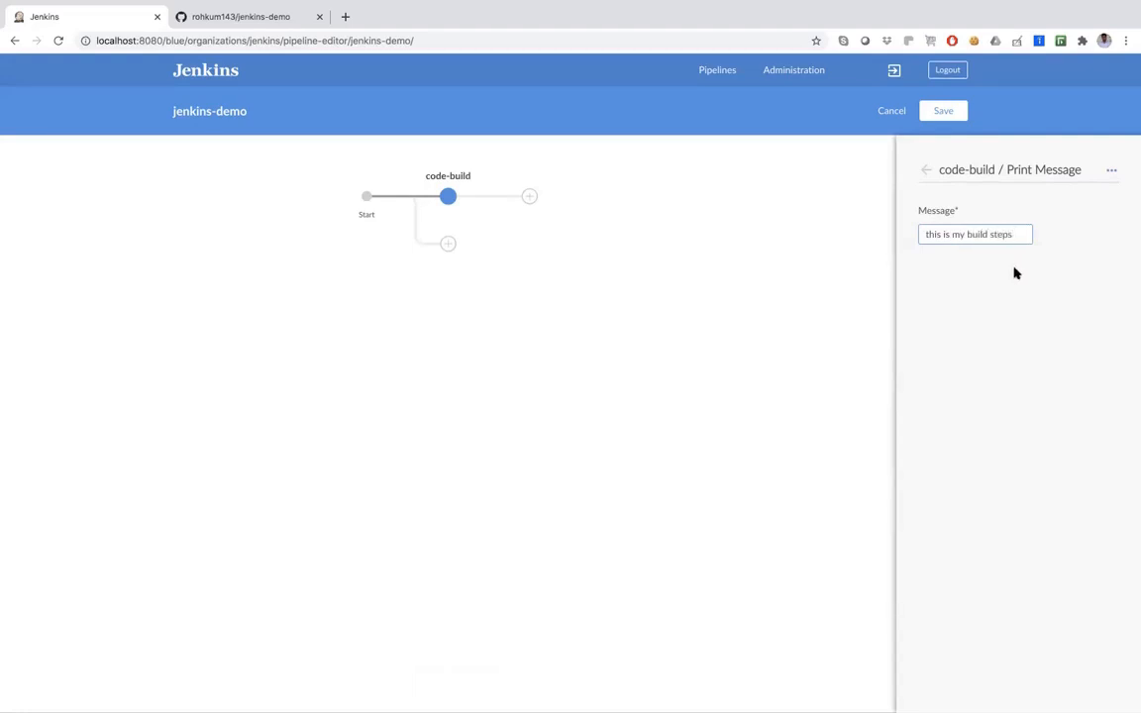
Add a second stage named unit-test in sequence after code-build.
{"action": "left_click", "coordinate": [532, 200]}
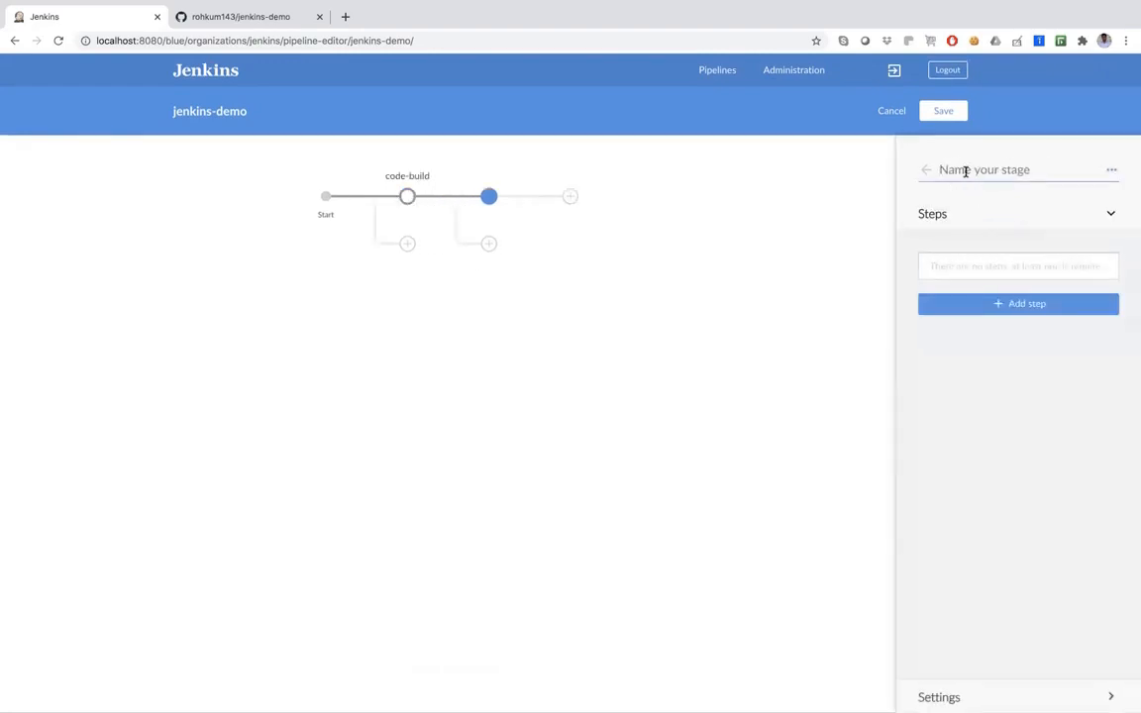
{"action": "type", "text": "tes"}
{"action": "key", "text": "BackSpace"}
{"action": "key", "text": "BackSpace"}
{"action": "type", "text": "unit-test"}
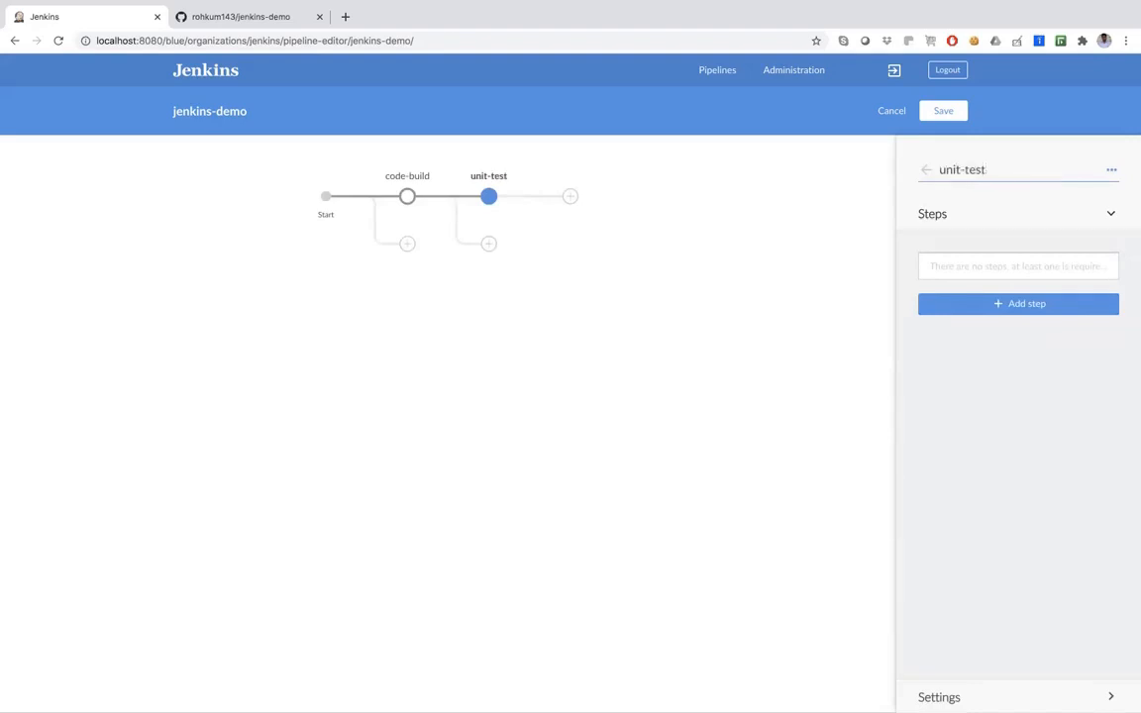
Add a Shell Script step without any script to the unit-test stage and return to its step list.
{"action": "left_click", "coordinate": [1011, 304]}
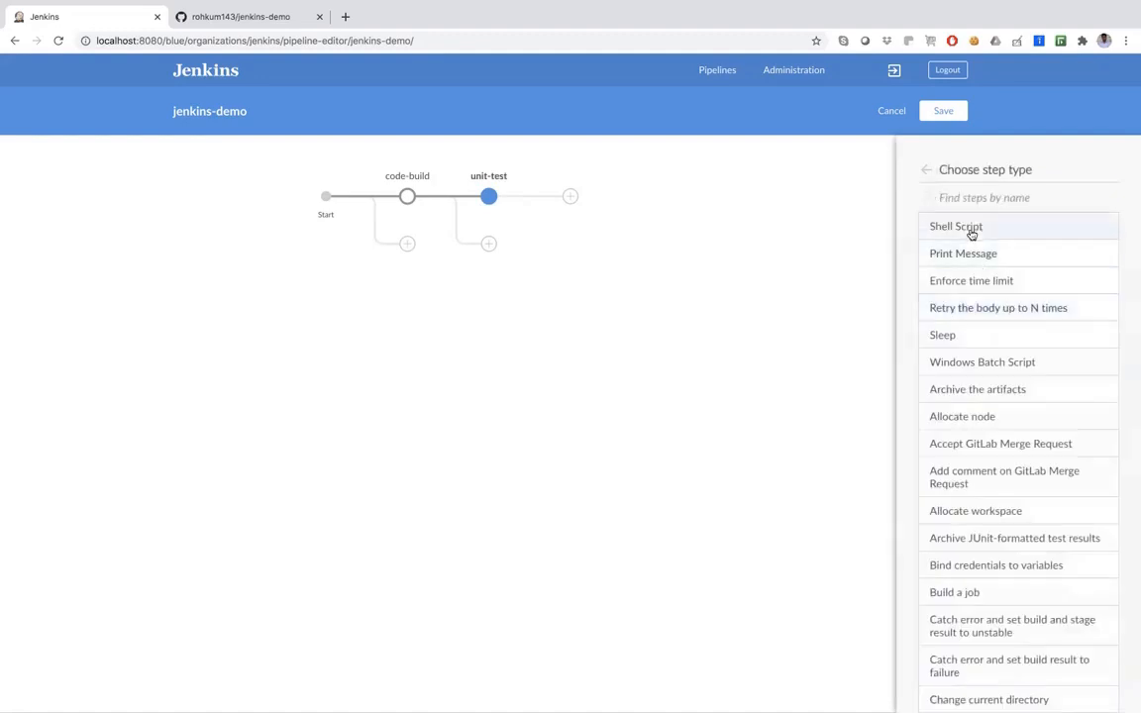
{"action": "left_click", "coordinate": [970, 230]}
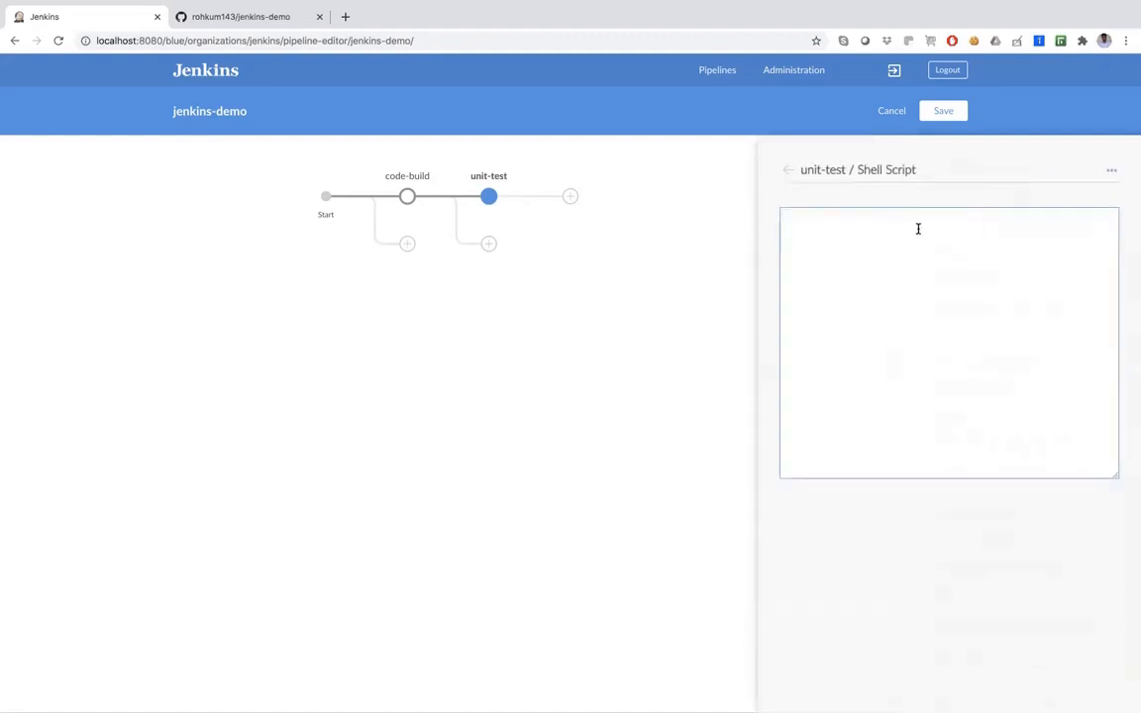
{"action": "left_click", "coordinate": [784, 170]}
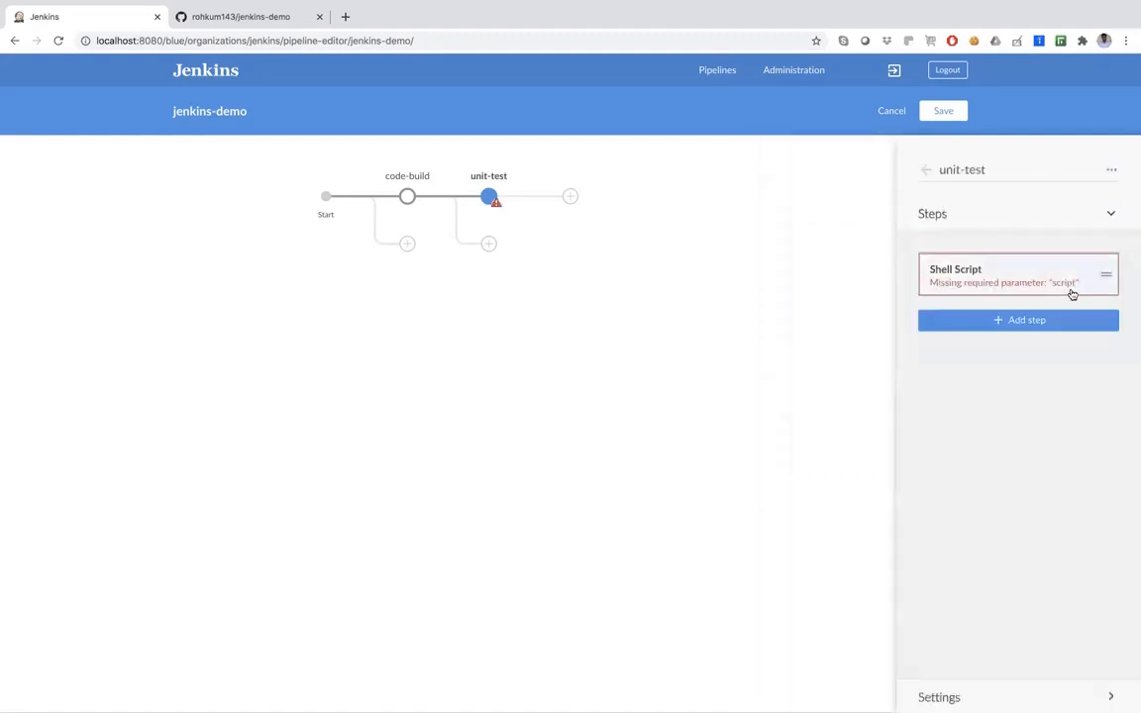
Add a Print Message step to the unit-test stage with the message "this is my test".
{"action": "left_click", "coordinate": [1006, 321]}
{"action": "left_click", "coordinate": [973, 257]}
{"action": "left_click", "coordinate": [952, 231]}
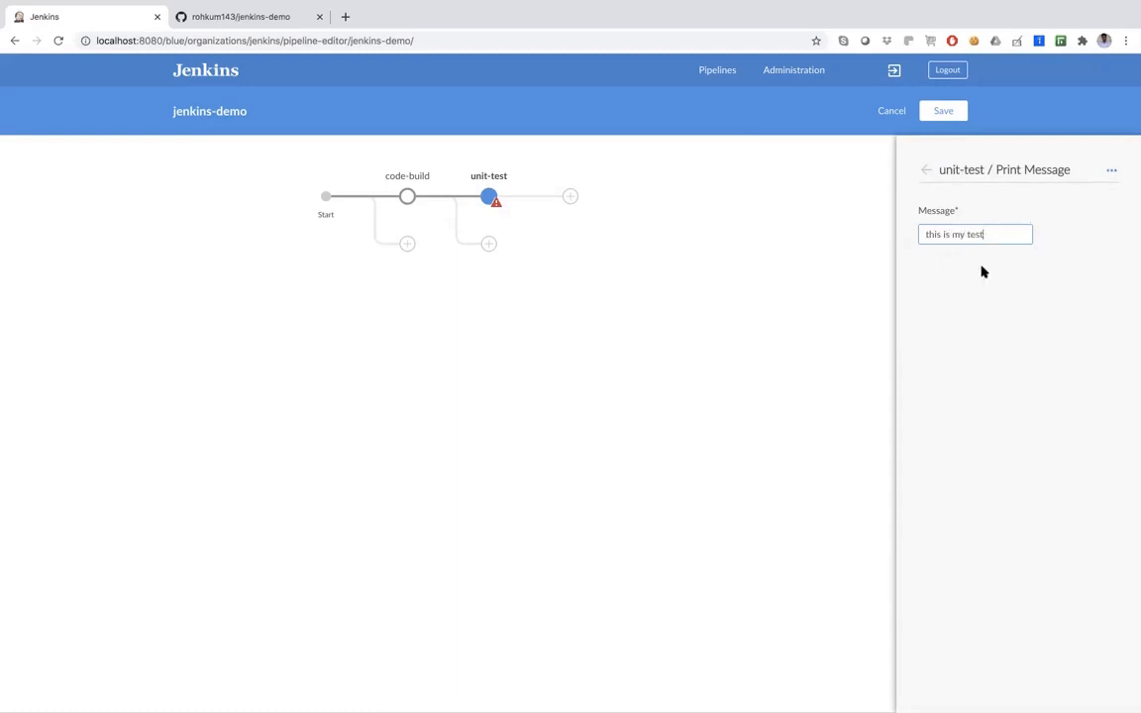
Delete the empty Shell Script step from the unit-test stage.
{"action": "left_click", "coordinate": [488, 197]}
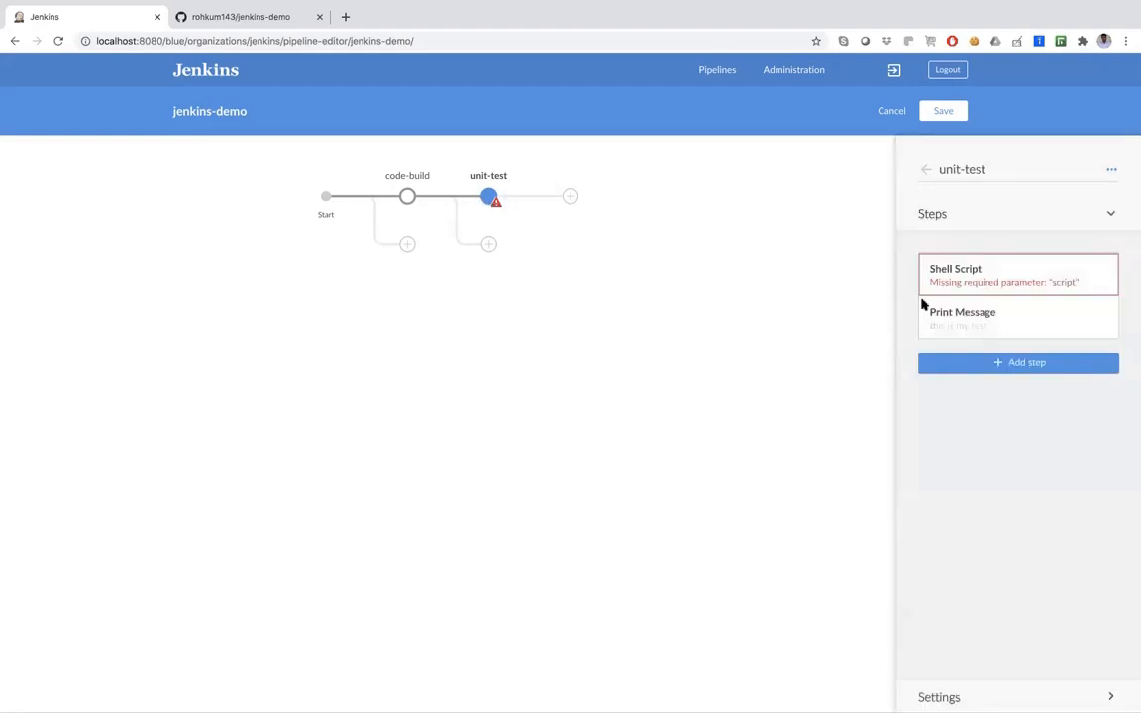
{"action": "left_click", "coordinate": [1097, 281]}
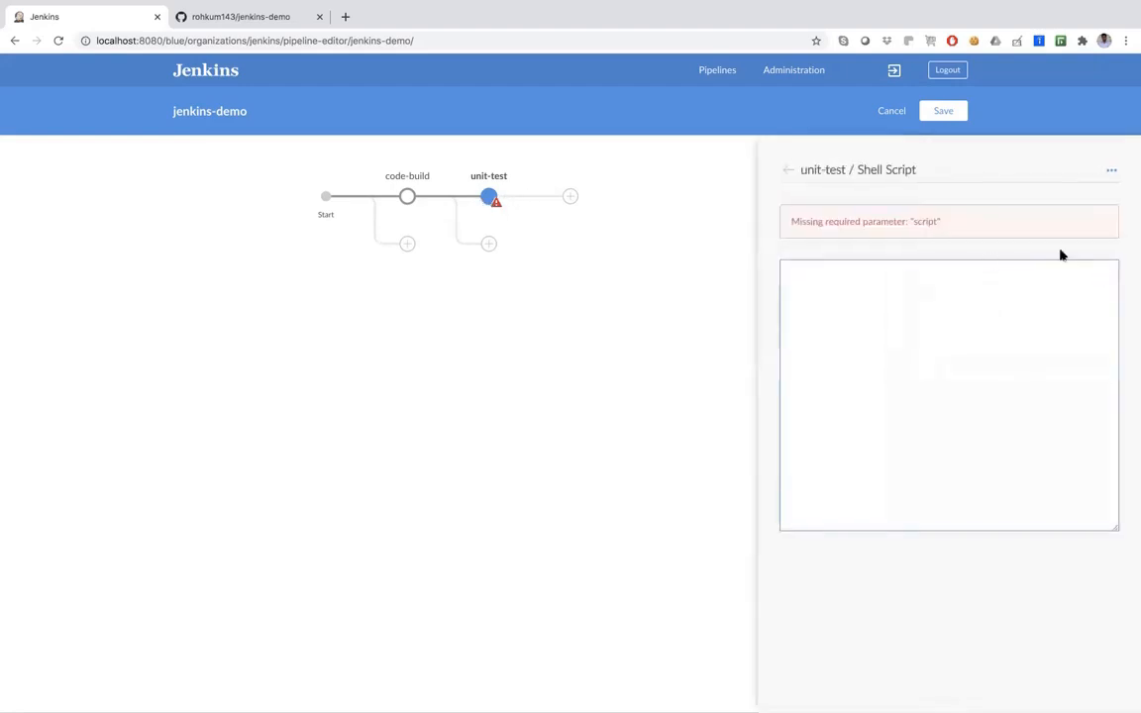
{"action": "left_click", "coordinate": [1113, 171]}
{"action": "left_click", "coordinate": [1093, 190]}
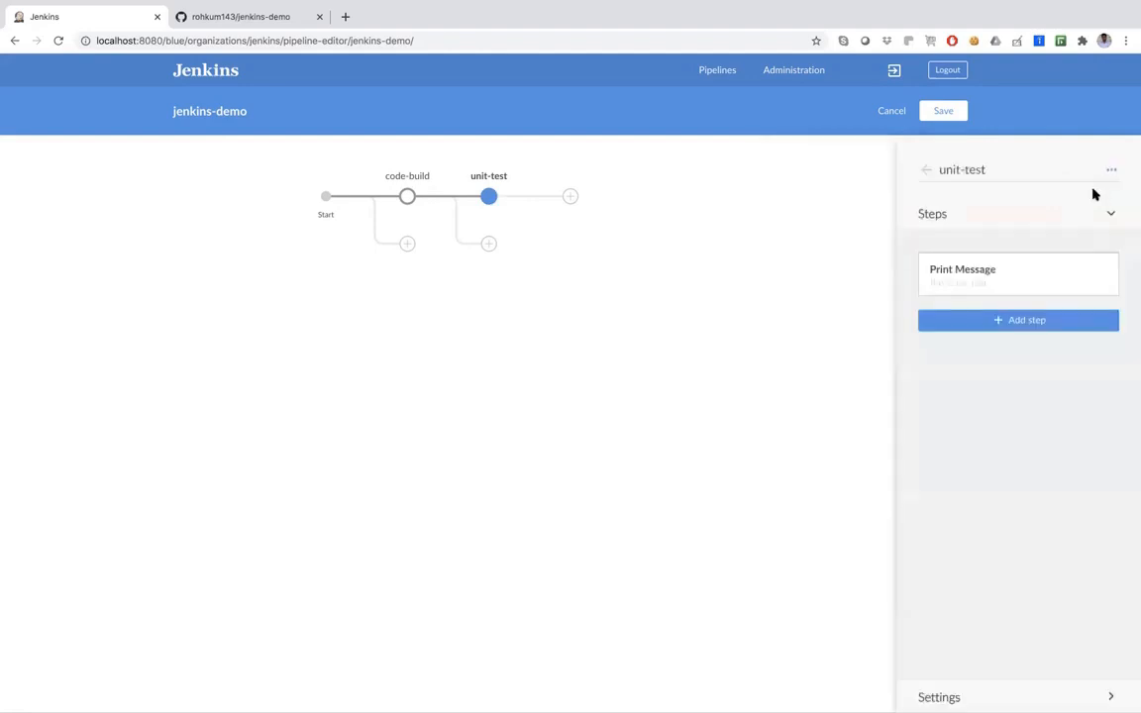
Add a third sequential stage named deploy with a Print Message step reading "this is my deploy stage".
{"action": "left_click", "coordinate": [571, 198]}
{"action": "left_click", "coordinate": [993, 171]}
{"action": "type", "text": "deploy"}
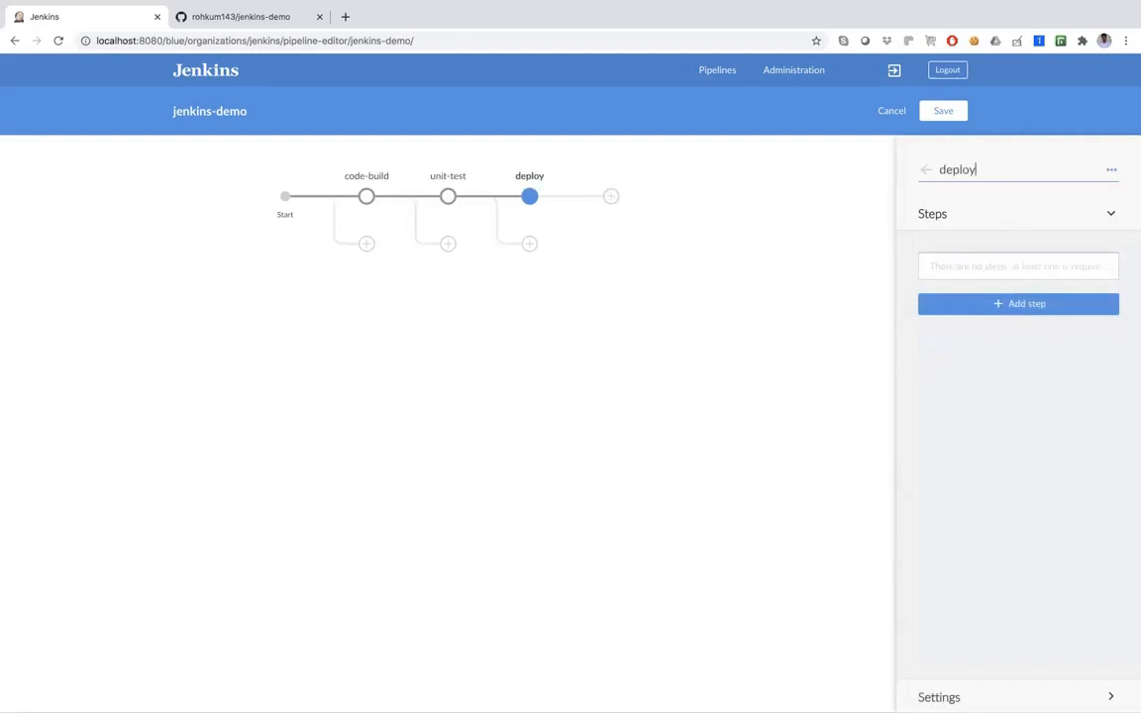
{"action": "left_click", "coordinate": [1000, 307]}
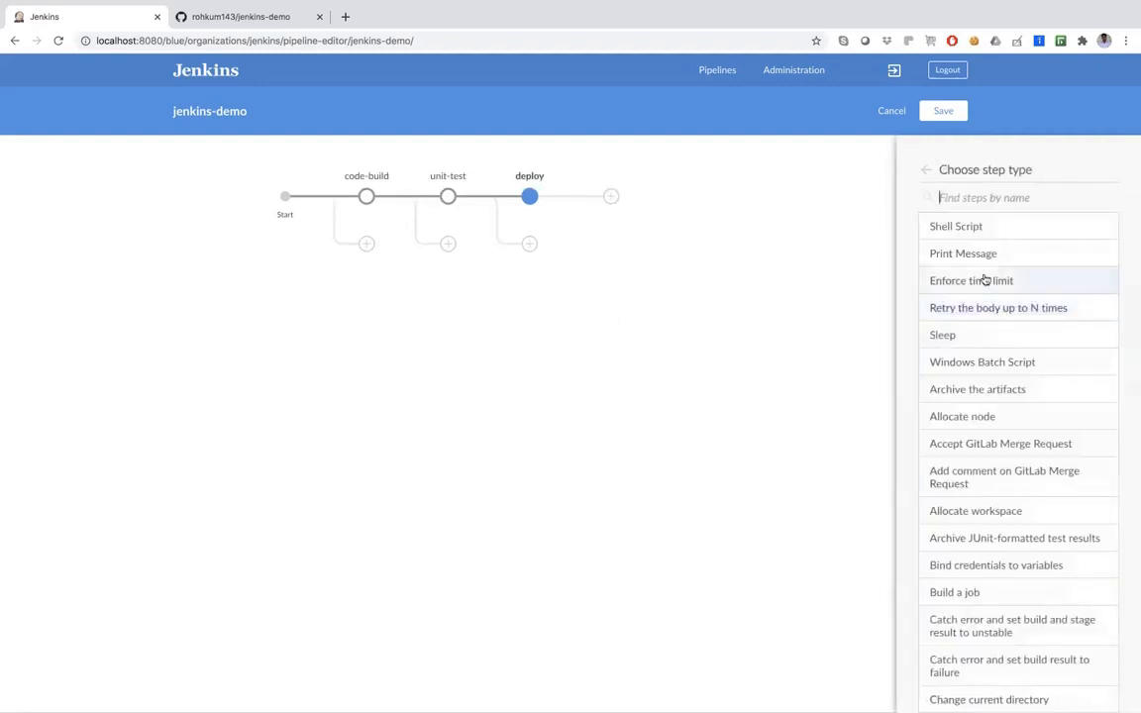
{"action": "left_click", "coordinate": [973, 253]}
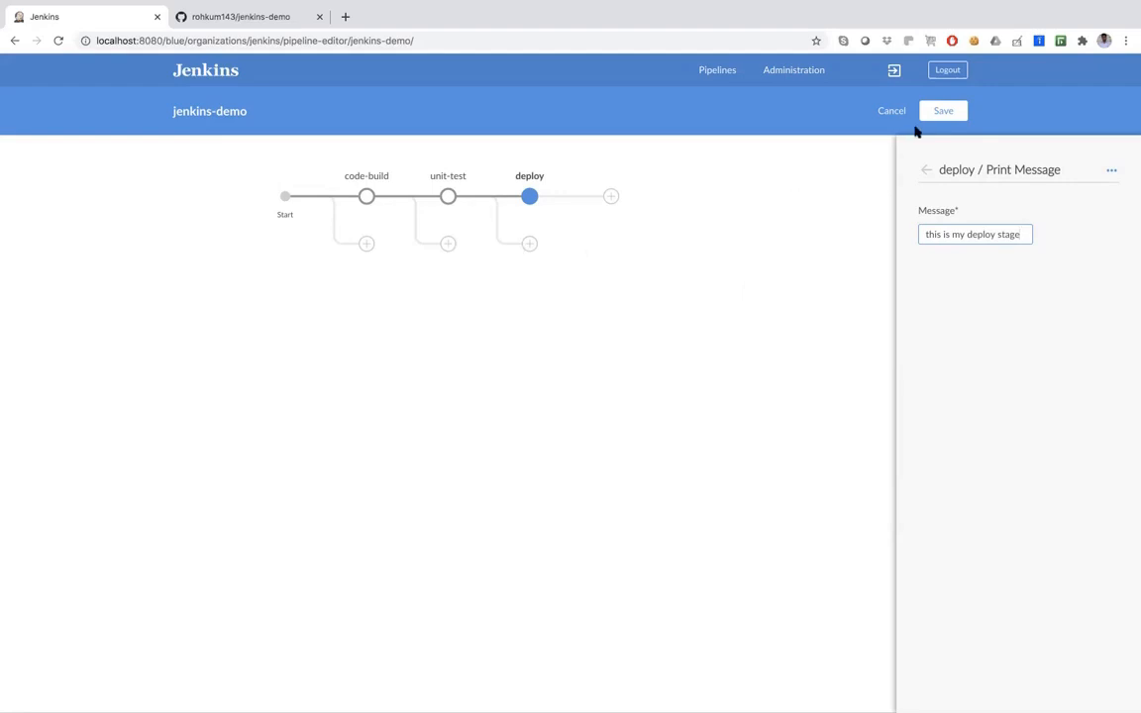
Save and run the pipeline, committing to master with the description "initial commet".
{"action": "left_click", "coordinate": [942, 112]}
{"action": "left_click", "coordinate": [501, 378]}
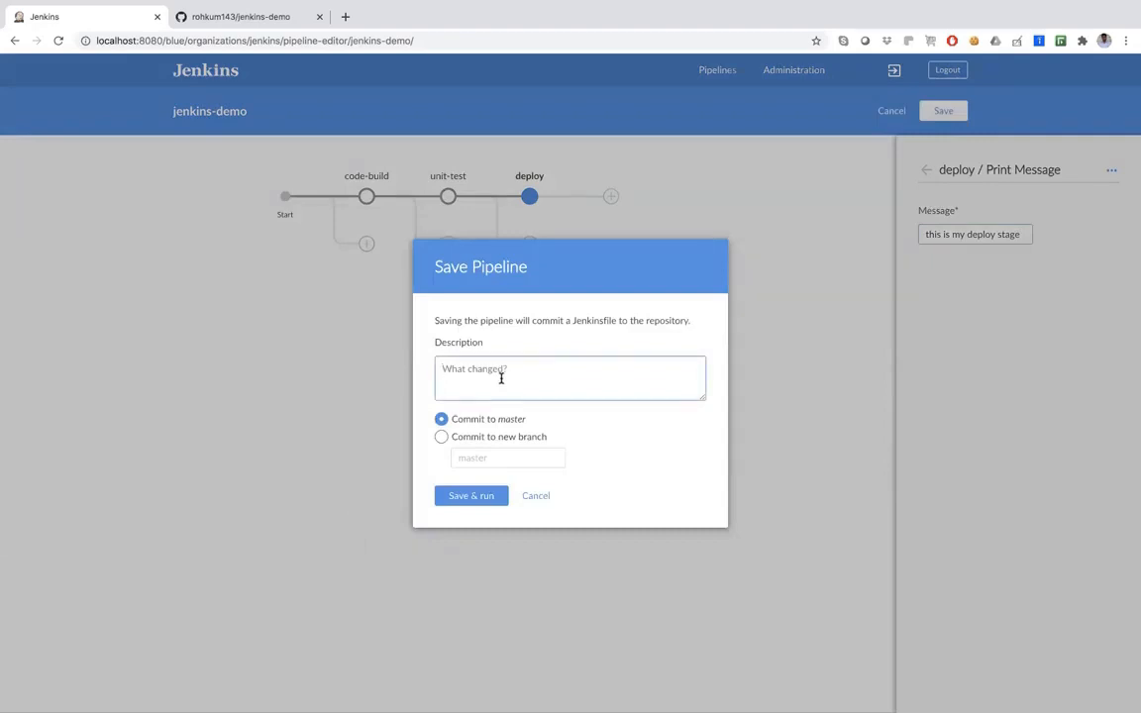
{"action": "type", "text": "initial commet"}
{"action": "left_click", "coordinate": [467, 497]}
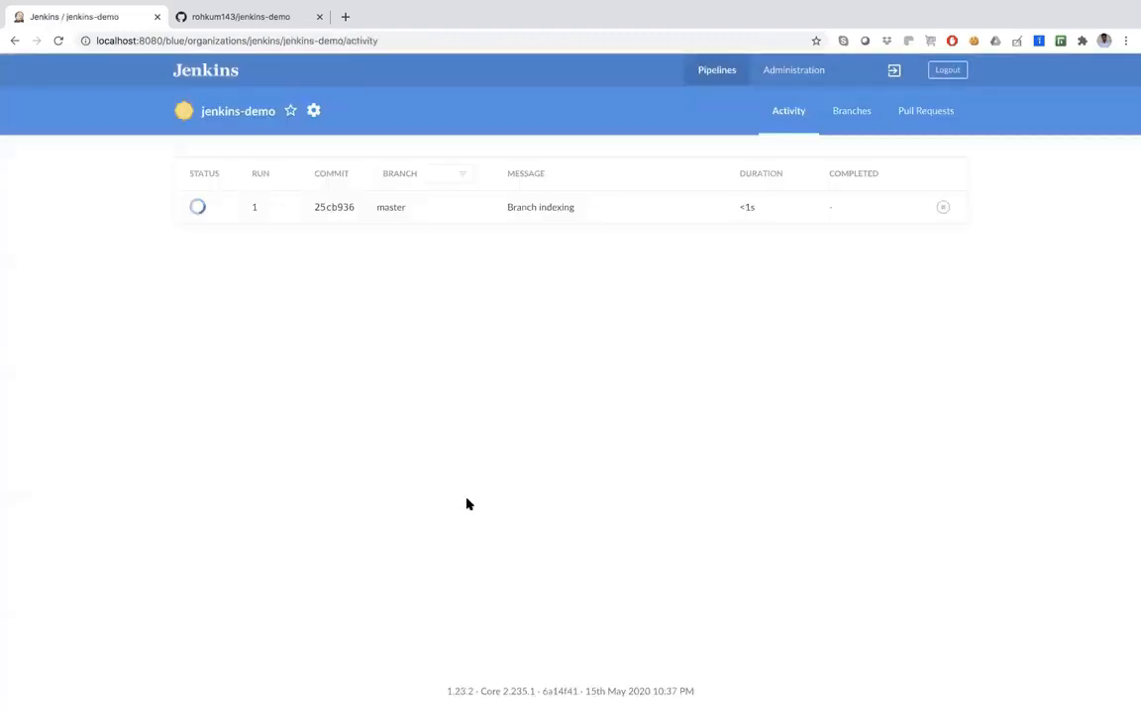
Open the first run of jenkins-demo and view its console output in the classic Jenkins interface.
{"action": "left_click", "coordinate": [224, 207]}
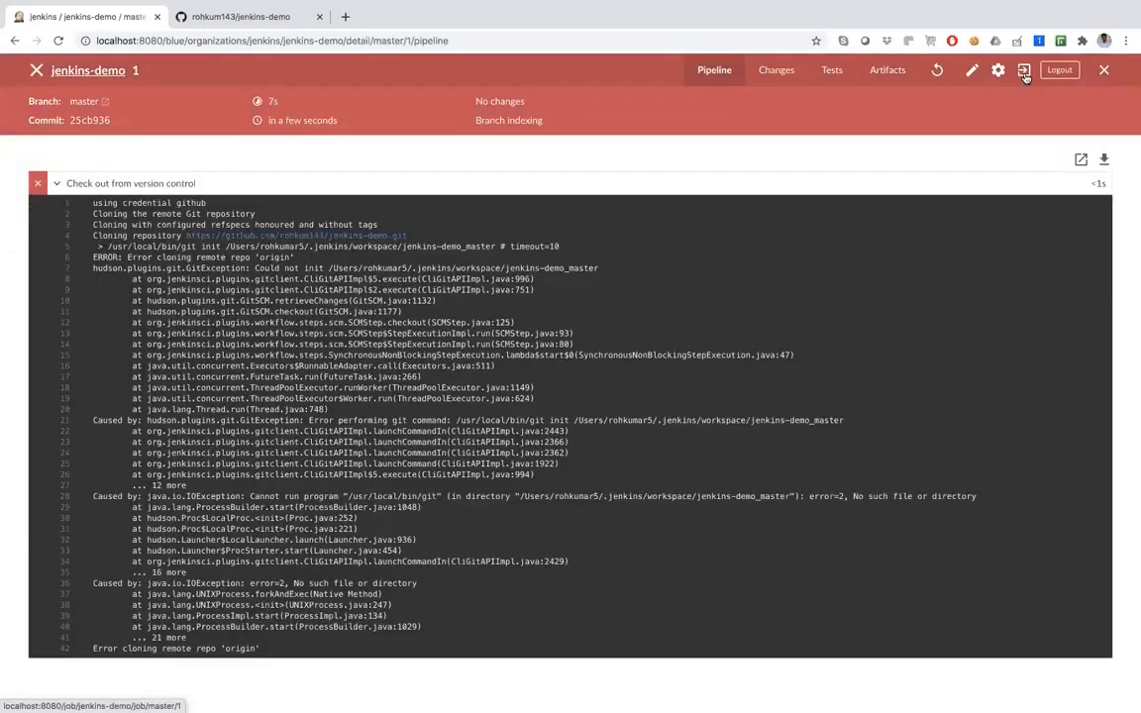
{"action": "left_click", "coordinate": [1024, 71]}
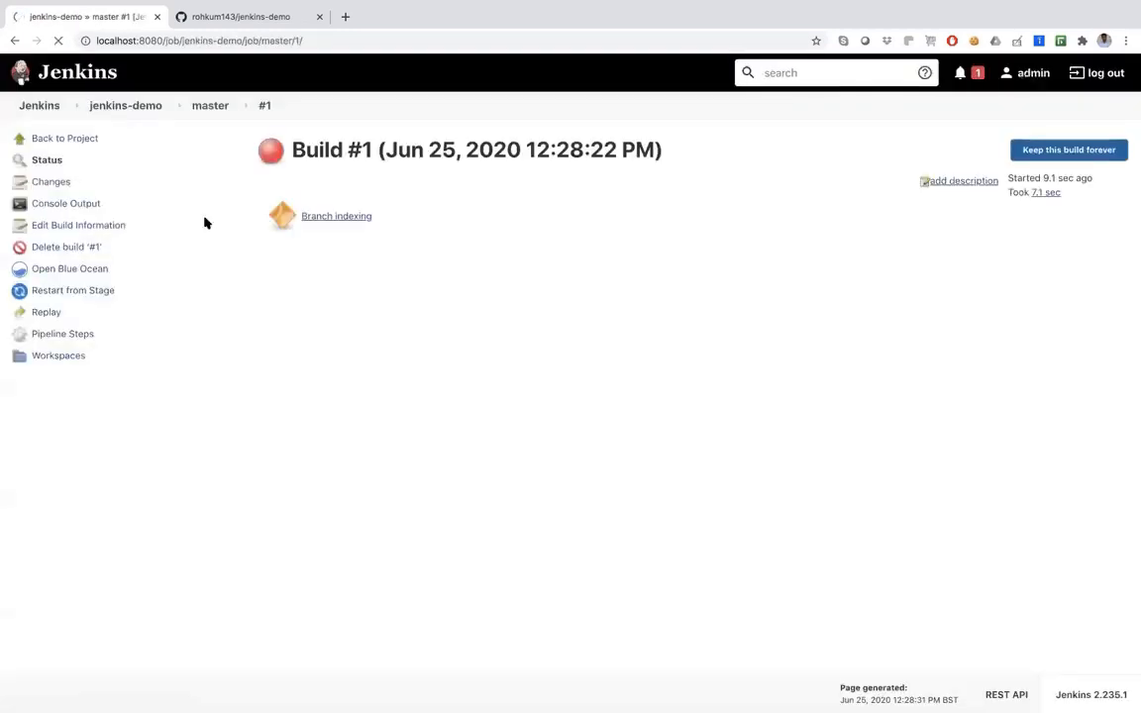
{"action": "left_click", "coordinate": [50, 204]}
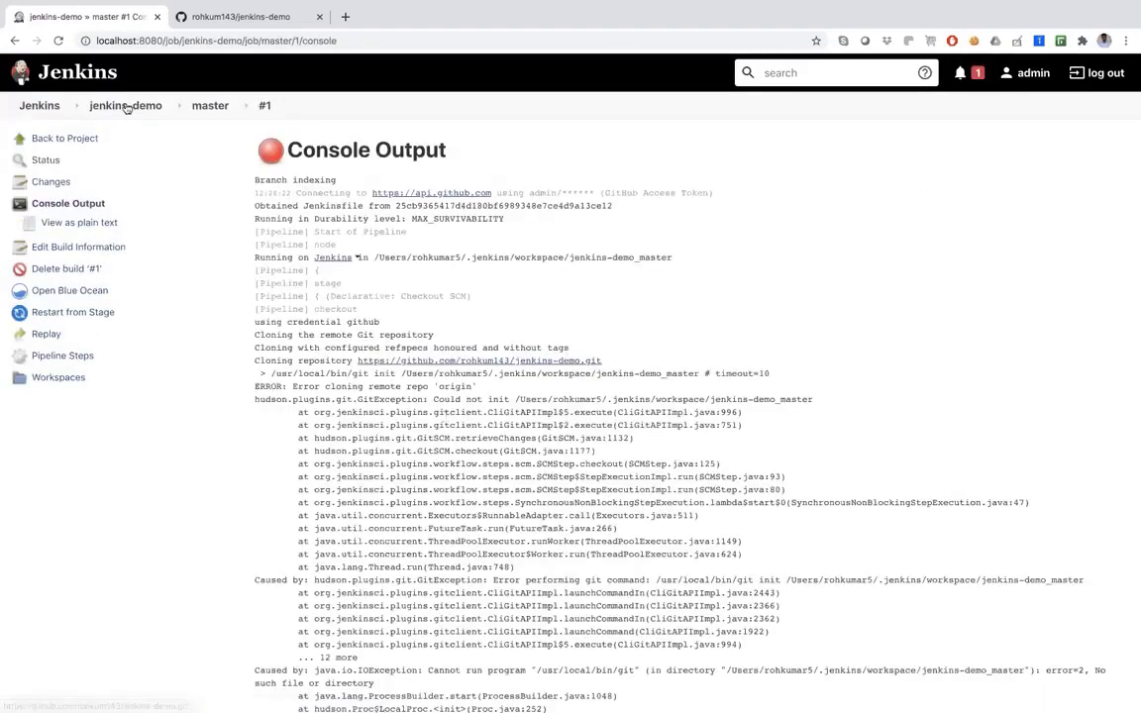
Reopen build #1 from the master branch page and read through its full console output.
{"action": "left_click", "coordinate": [209, 106]}
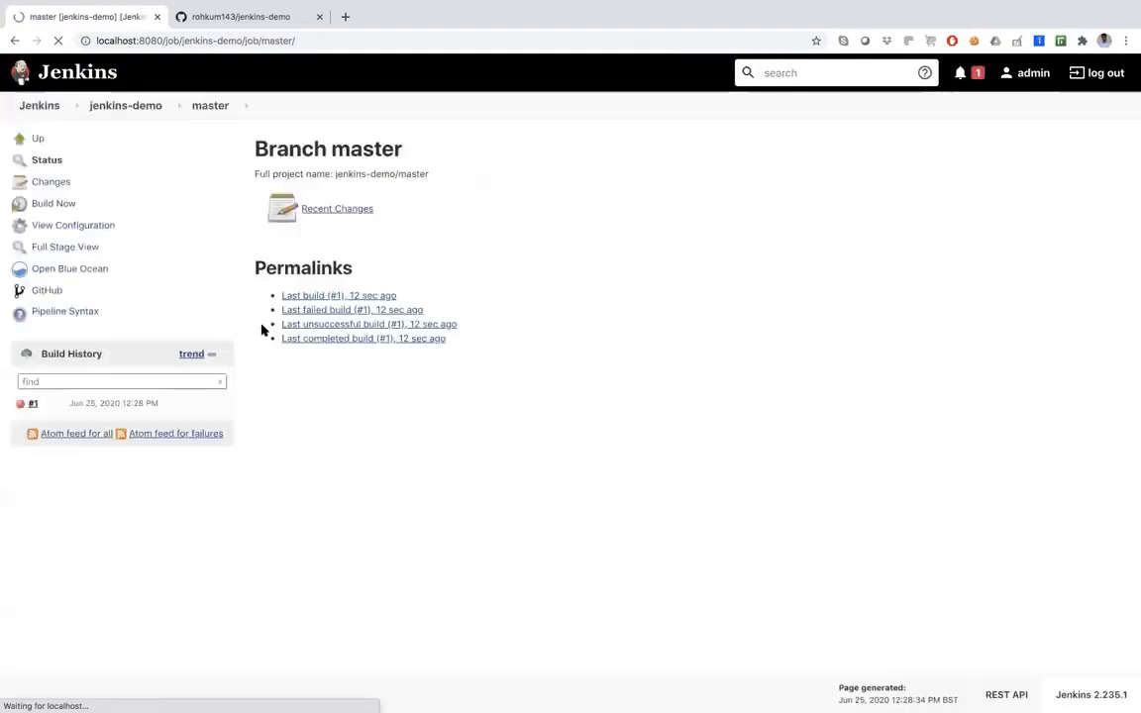
{"action": "left_click", "coordinate": [84, 402]}
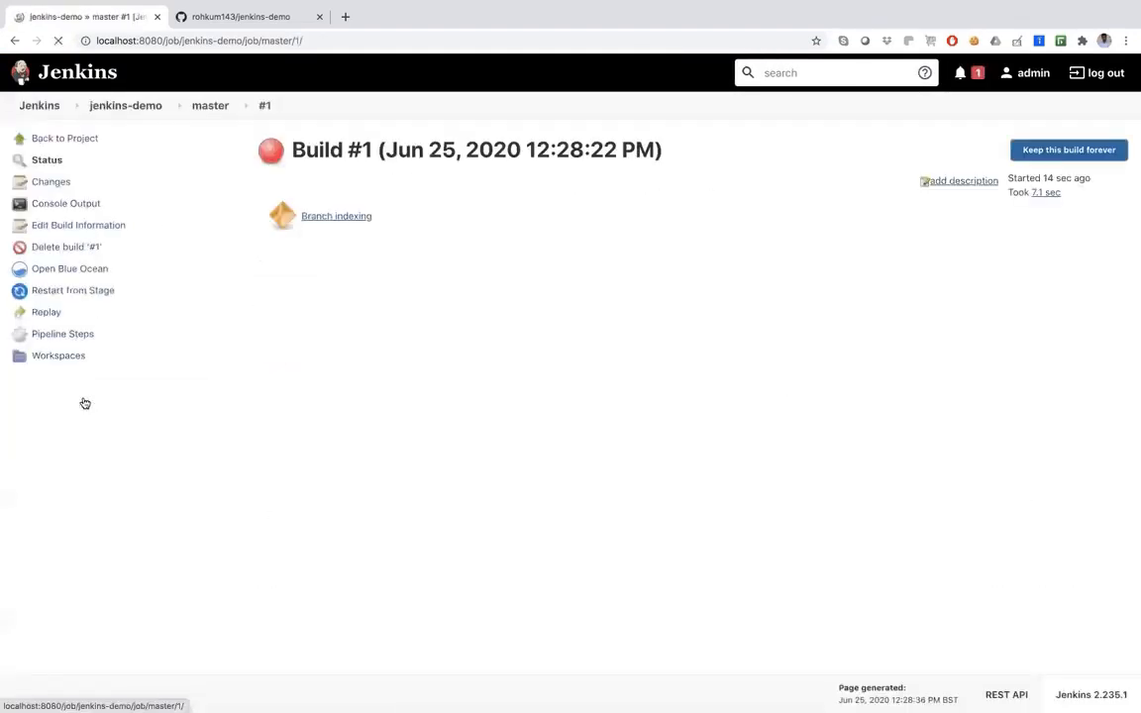
{"action": "left_click", "coordinate": [46, 204]}
{"action": "scroll", "coordinate": [505, 422], "scroll_direction": "down", "scroll_amount": 2}
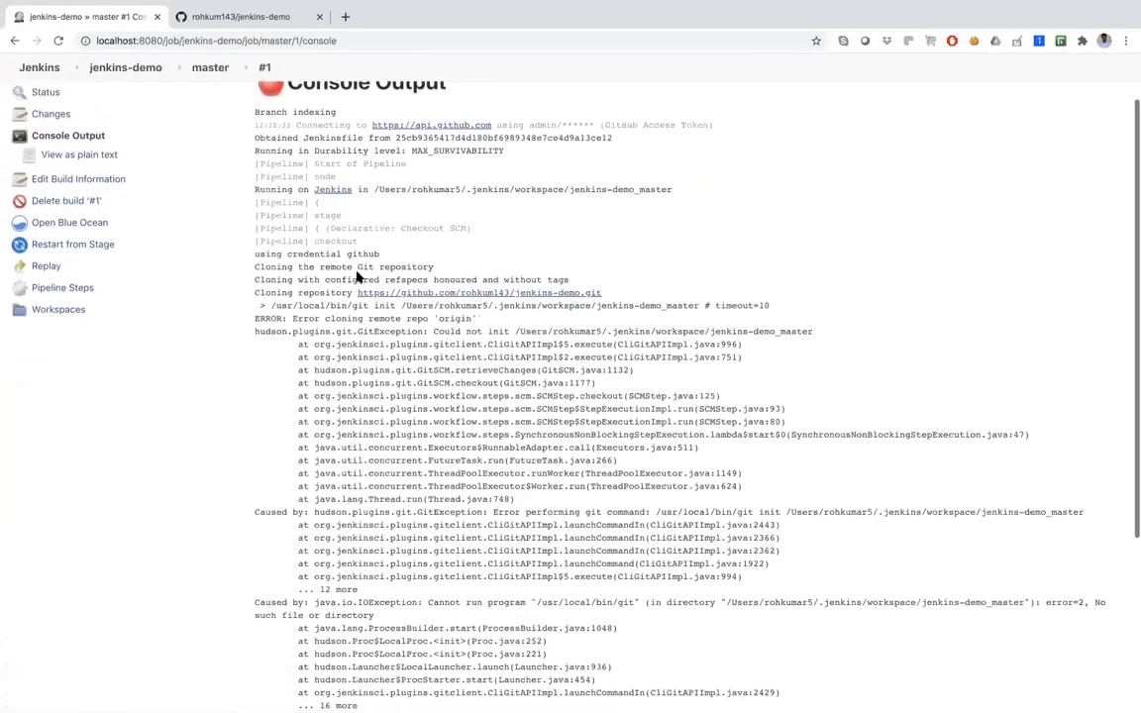
{"action": "left_click_drag", "start_coordinate": [353, 279], "coordinate": [580, 382]}
{"action": "scroll", "coordinate": [576, 379], "scroll_direction": "down", "scroll_amount": 4}
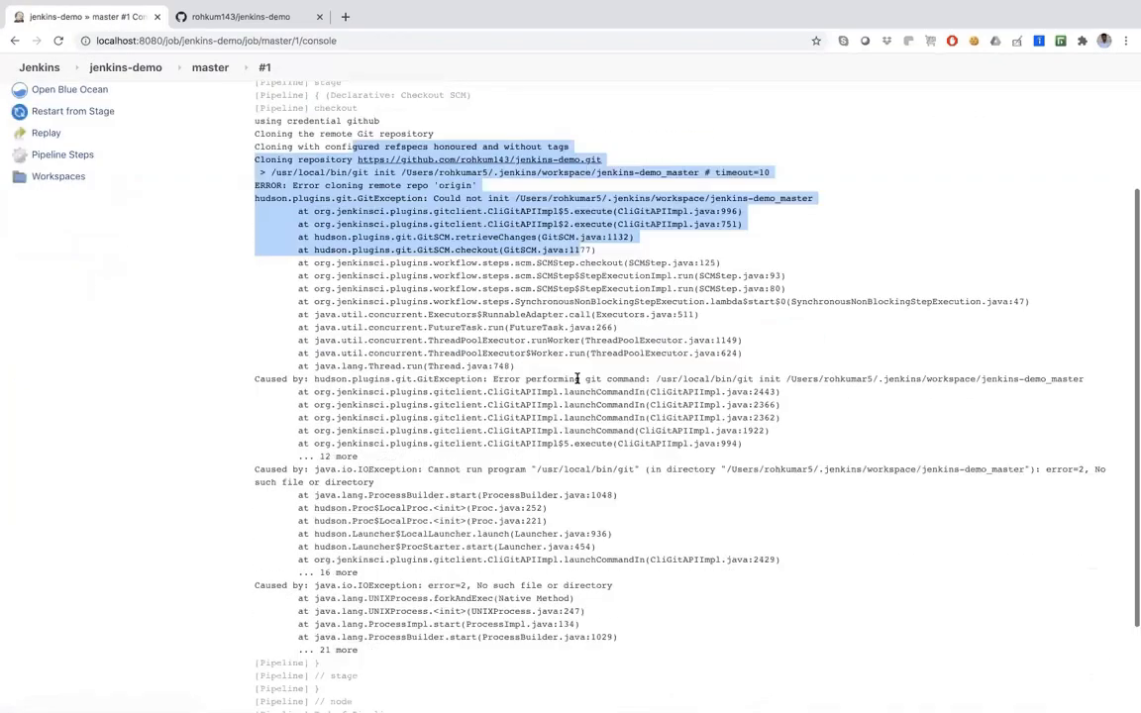
{"action": "scroll", "coordinate": [576, 378], "scroll_direction": "down", "scroll_amount": 3}
{"action": "scroll", "coordinate": [575, 382], "scroll_direction": "up", "scroll_amount": 7}
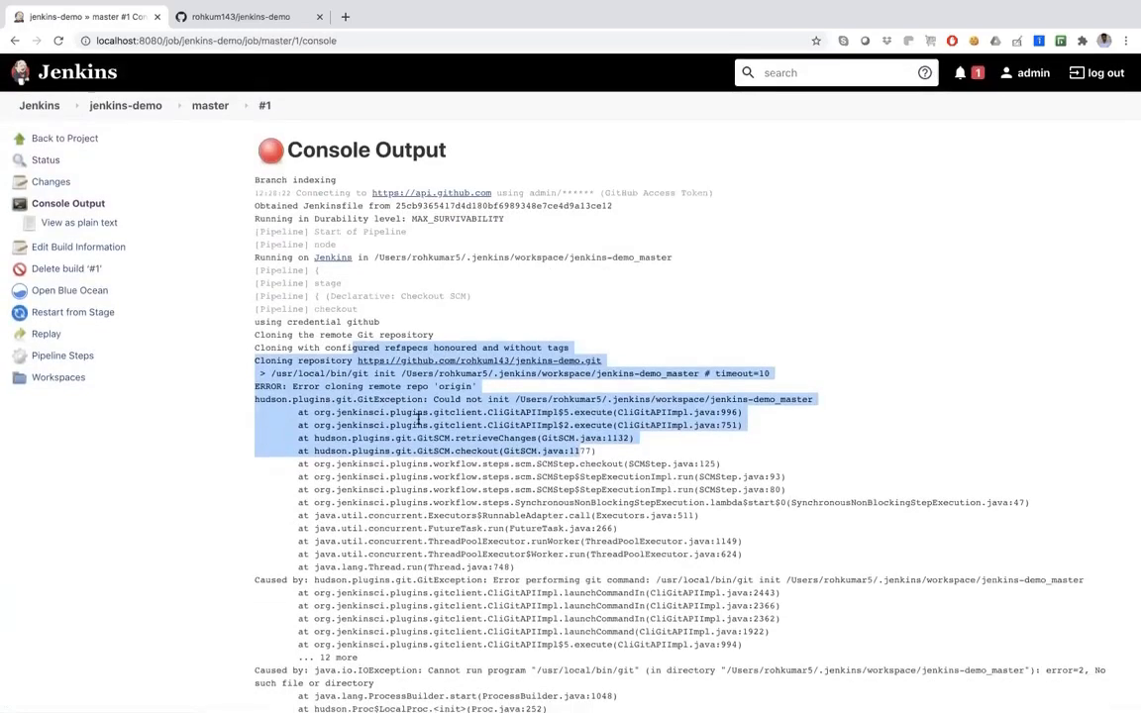
Switch to the jenkins-demo repository on GitHub and examine the stages in the committed Jenkinsfile.
{"action": "left_click", "coordinate": [236, 16]}
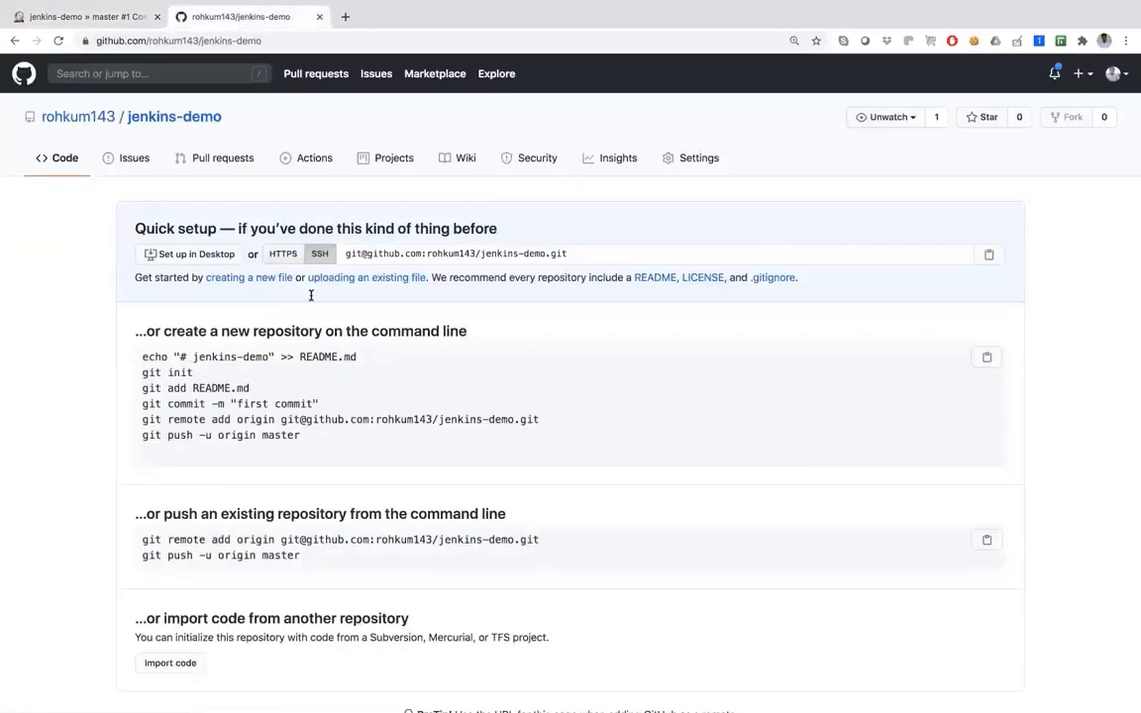
{"action": "left_click", "coordinate": [159, 117]}
{"action": "left_click", "coordinate": [183, 293]}
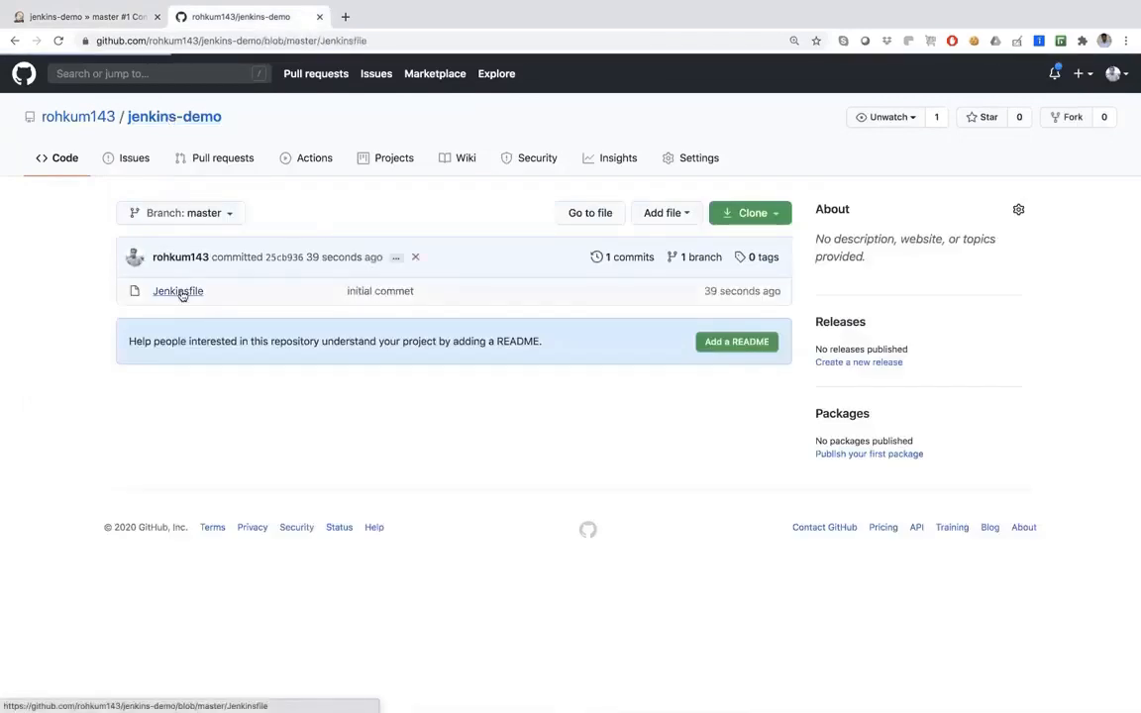
{"action": "scroll", "coordinate": [360, 572], "scroll_direction": "down", "scroll_amount": 2}
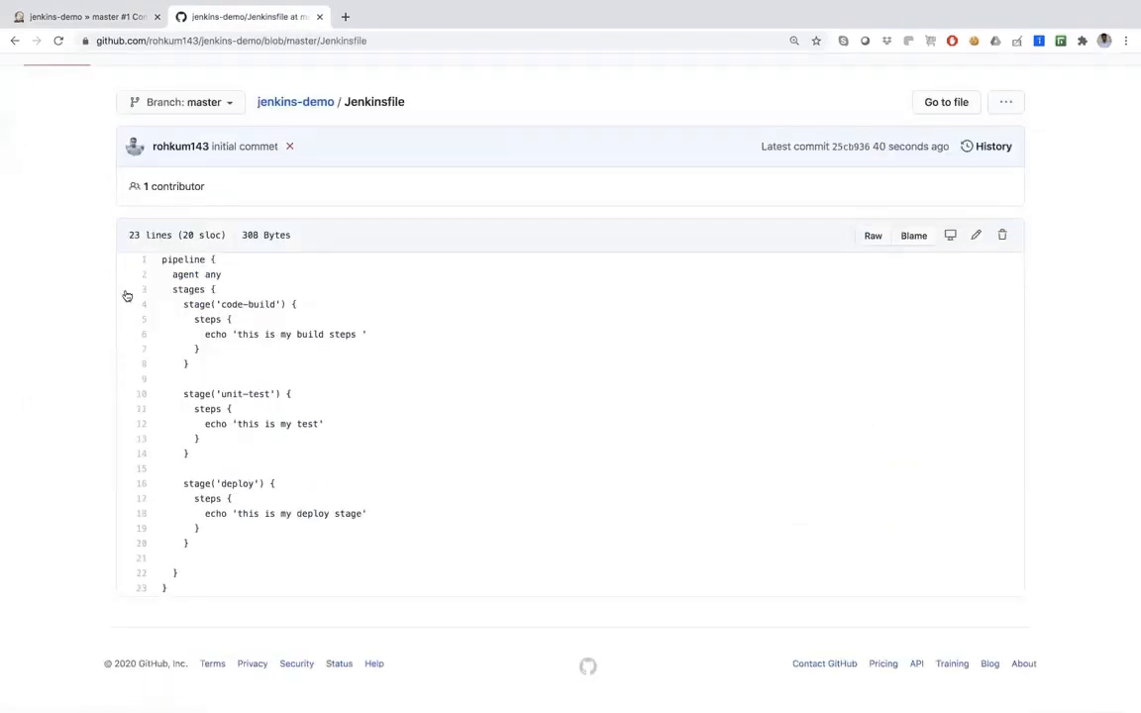
{"action": "left_click_drag", "start_coordinate": [161, 258], "coordinate": [225, 594]}
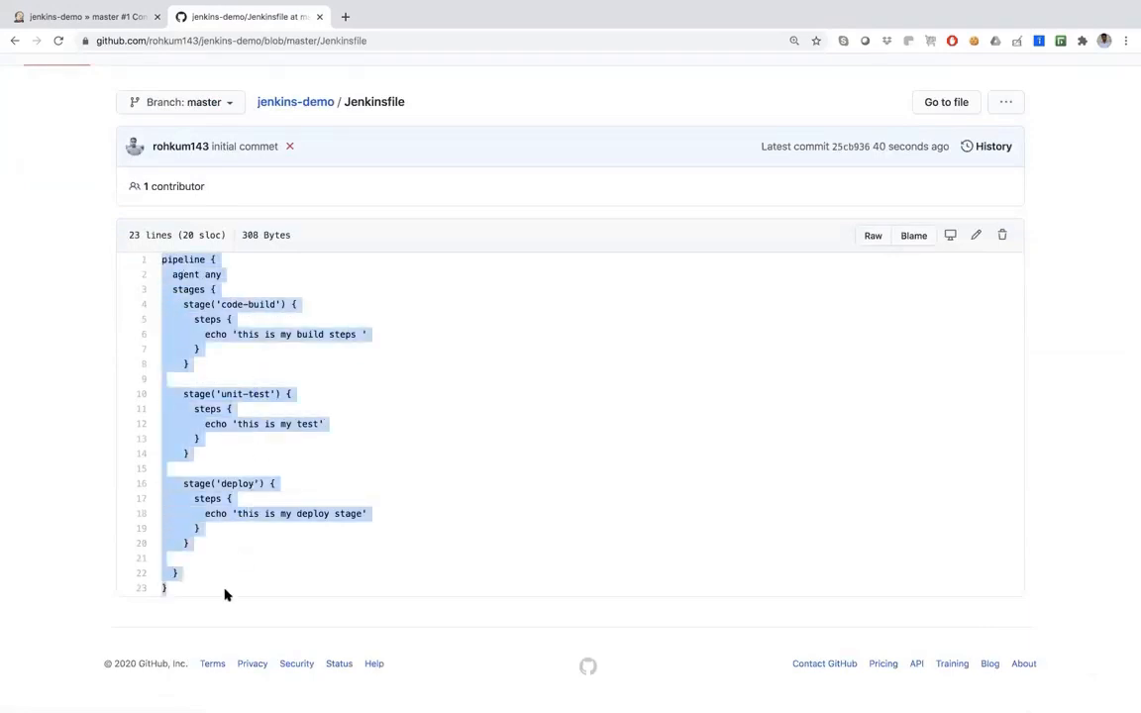
{"action": "left_click", "coordinate": [280, 501]}
{"action": "left_click_drag", "start_coordinate": [405, 97], "coordinate": [349, 95]}
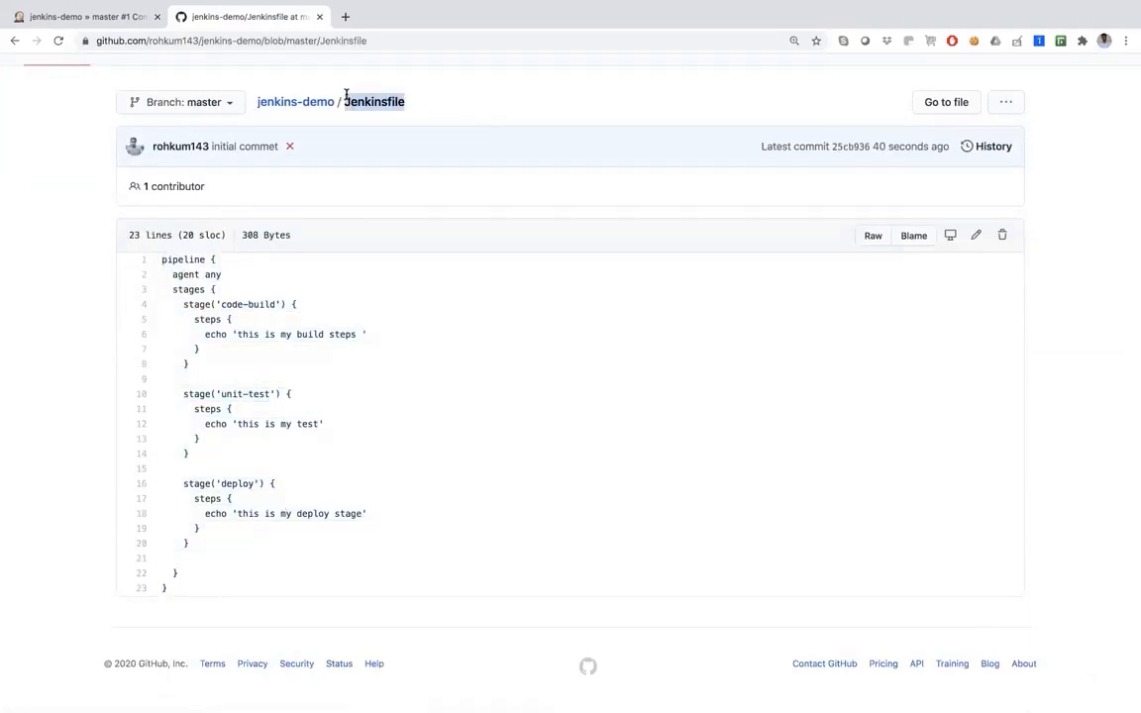
Switch back to the Jenkins console output of build #1 and examine the repository cloning lines.
{"action": "left_click", "coordinate": [42, 17]}
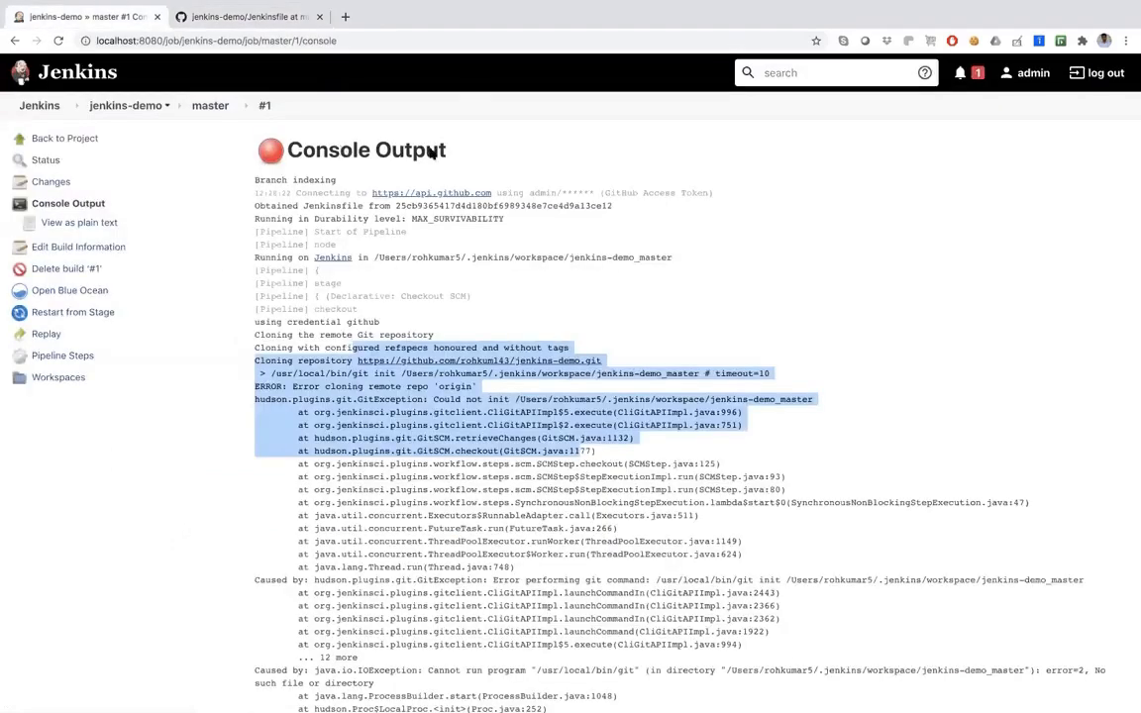
{"action": "left_click", "coordinate": [337, 355]}
{"action": "mouse_move", "coordinate": [254, 361]}
{"action": "left_mouse_down"}
{"action": "mouse_move", "coordinate": [369, 362]}
{"action": "mouse_move", "coordinate": [465, 385]}
{"action": "mouse_move", "coordinate": [442, 382]}
{"action": "left_mouse_up"}
{"action": "left_click", "coordinate": [436, 384]}
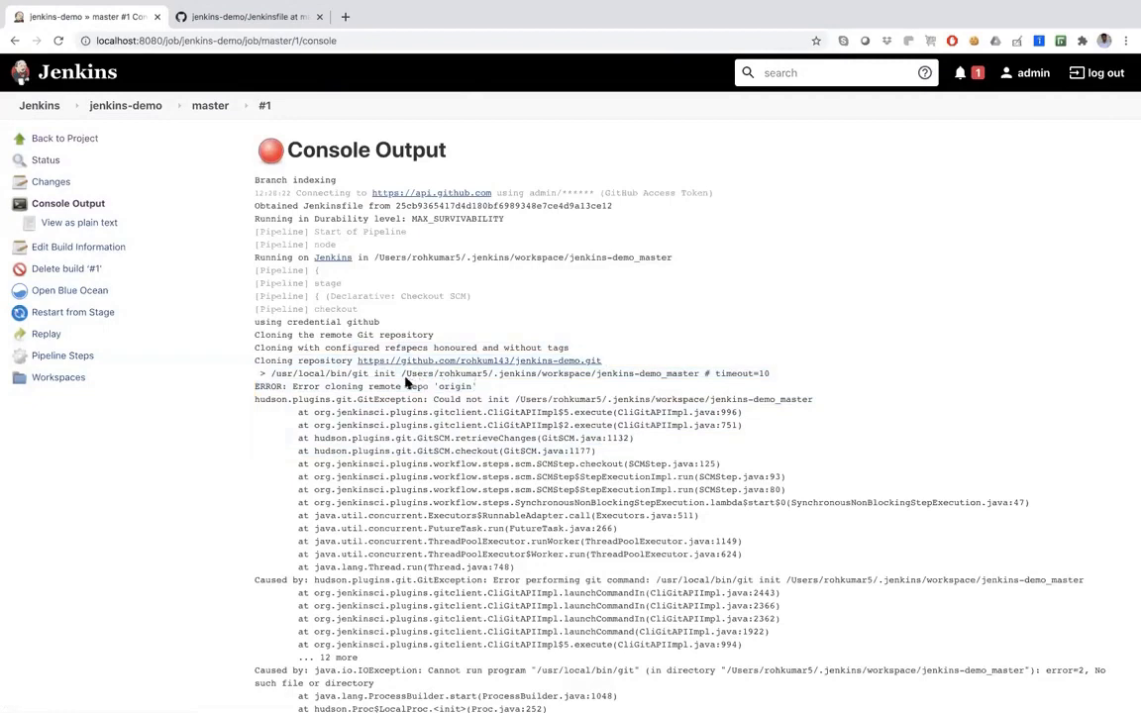
Delete the git installation from Jenkins' Global Tool Configuration and save the configuration.
{"action": "left_click", "coordinate": [39, 105]}
{"action": "left_click", "coordinate": [79, 248]}
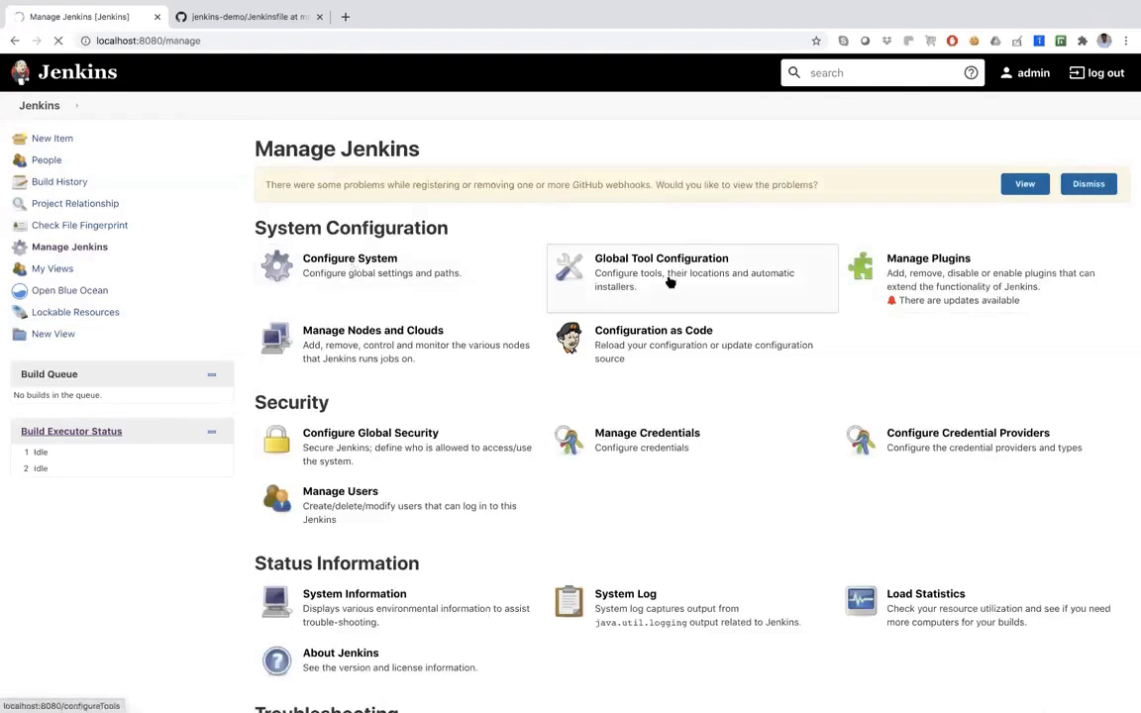
{"action": "left_click", "coordinate": [44, 77]}
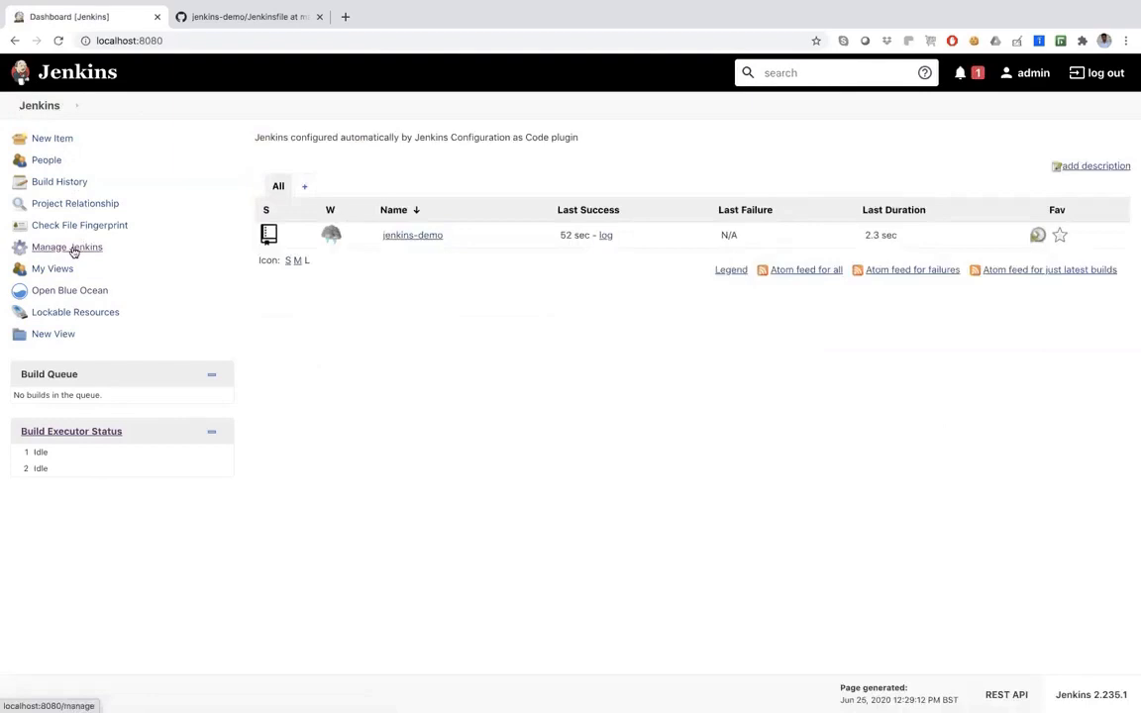
{"action": "left_click", "coordinate": [73, 251]}
{"action": "left_click", "coordinate": [691, 285]}
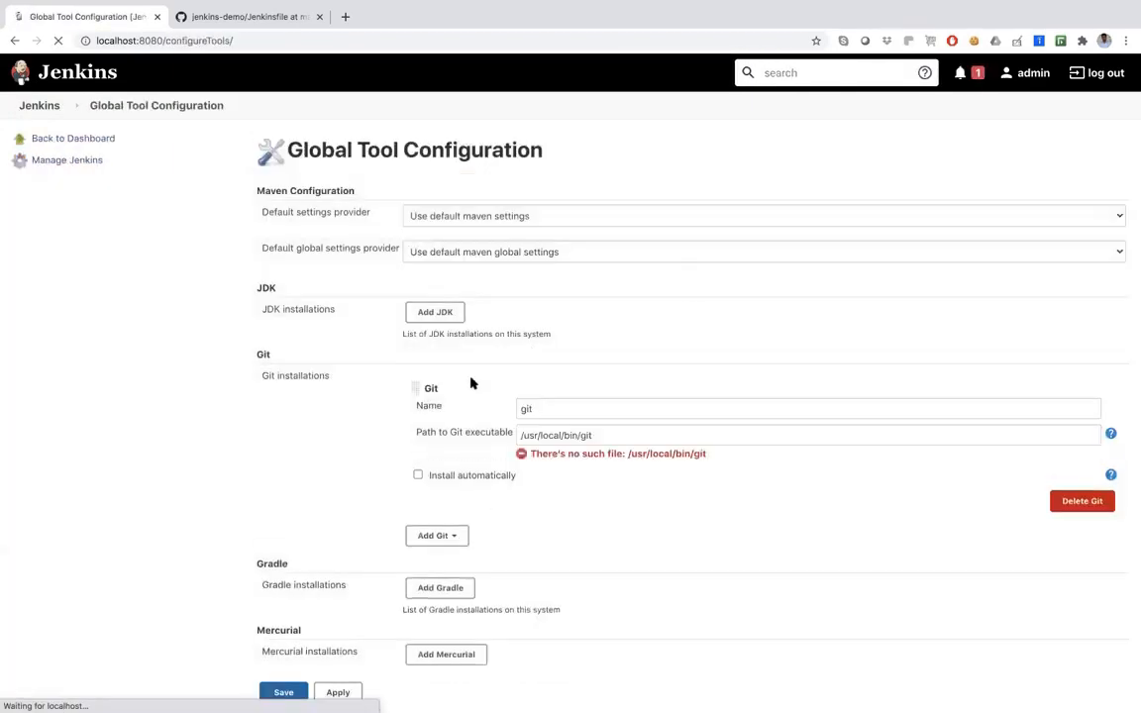
{"action": "scroll", "coordinate": [491, 502], "scroll_direction": "down", "scroll_amount": 1}
{"action": "left_click", "coordinate": [1072, 445]}
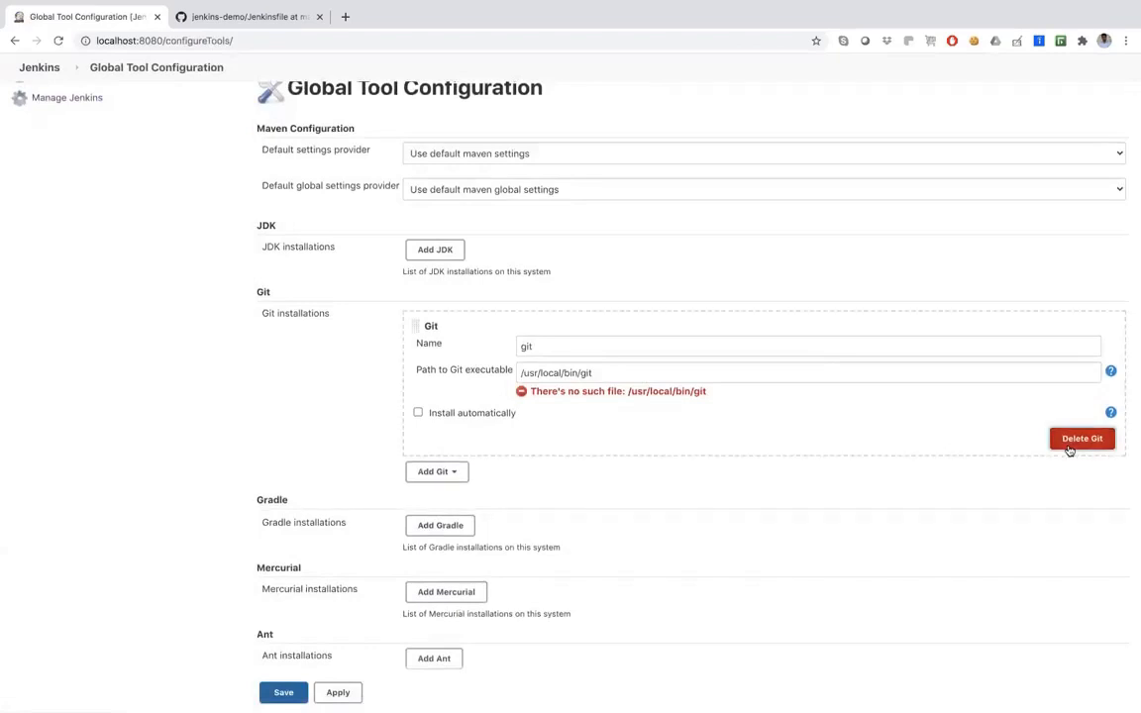
{"action": "scroll", "coordinate": [132, 330], "scroll_direction": "down", "scroll_amount": 1}
{"action": "left_click", "coordinate": [284, 639]}
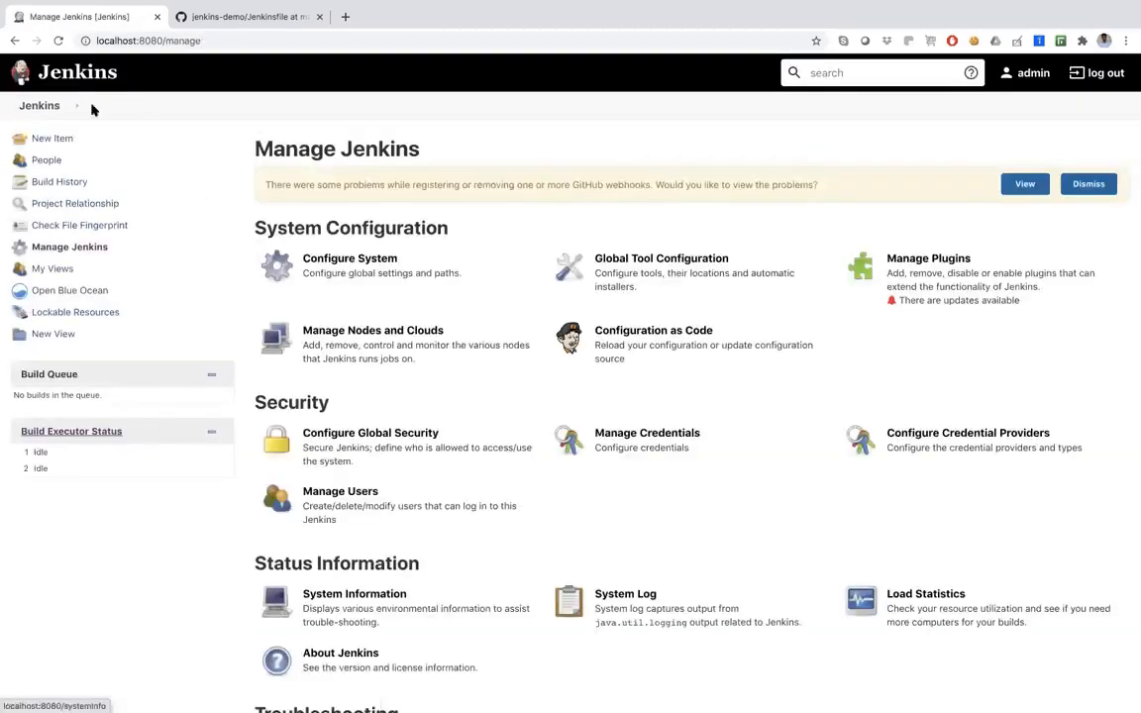
Start a new build of the master branch in the jenkins-demo project.
{"action": "left_click", "coordinate": [37, 106]}
{"action": "left_click", "coordinate": [418, 236]}
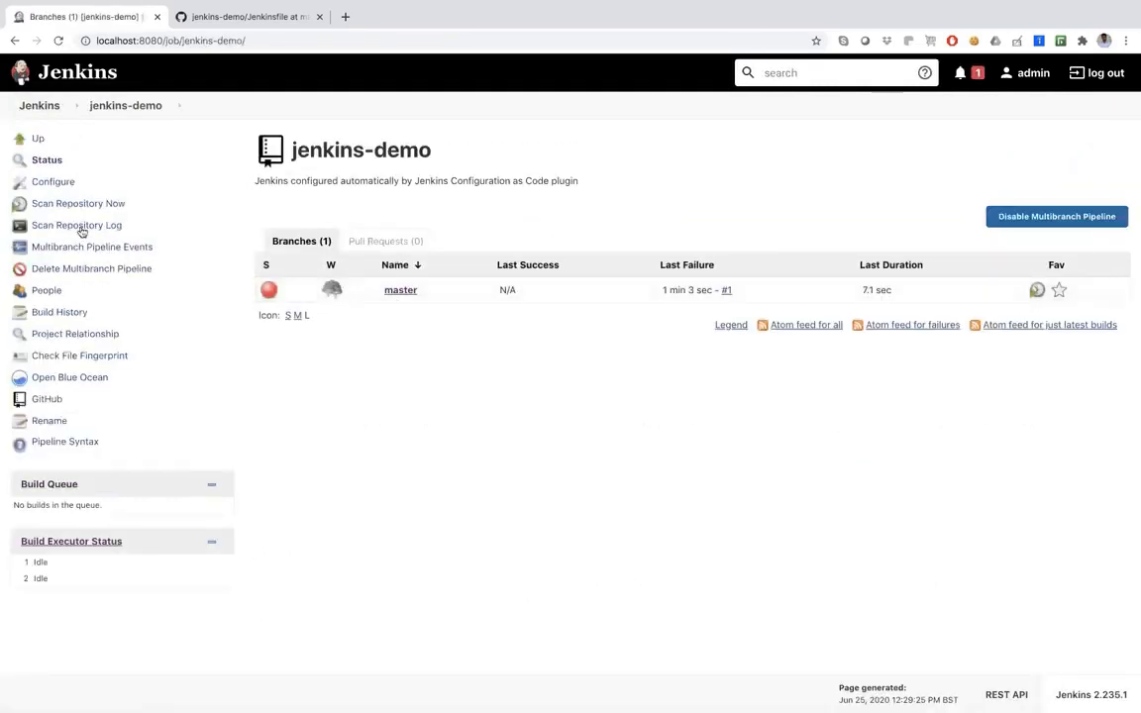
{"action": "left_click", "coordinate": [404, 291]}
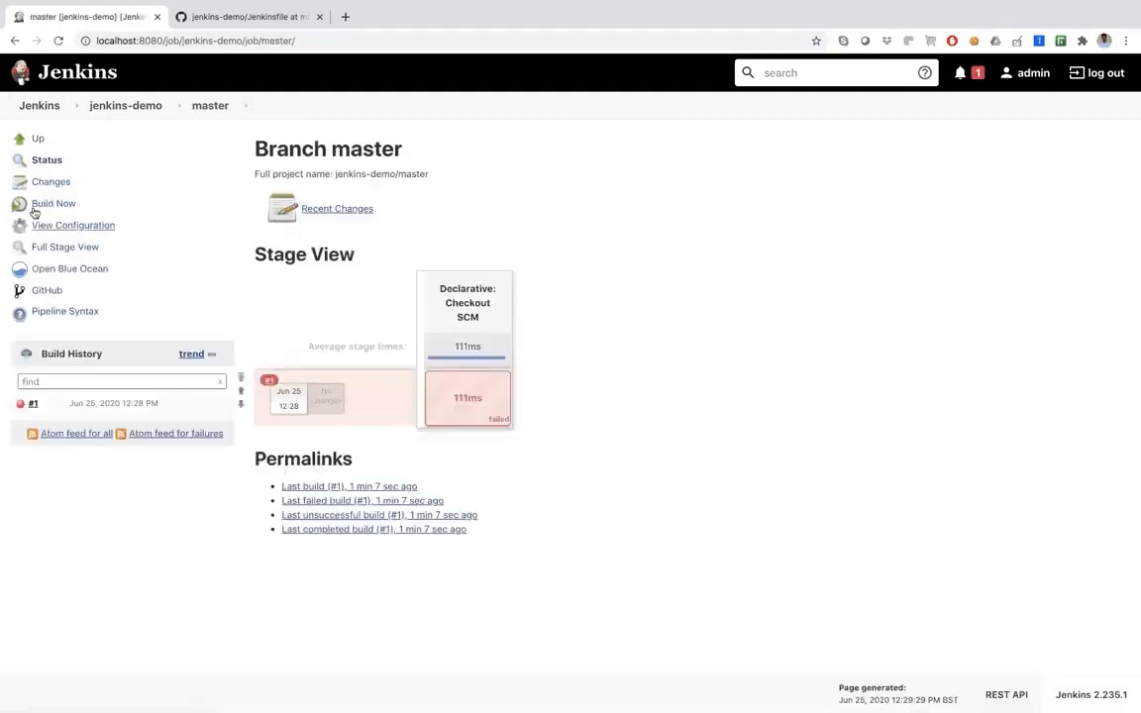
{"action": "left_click", "coordinate": [67, 203]}
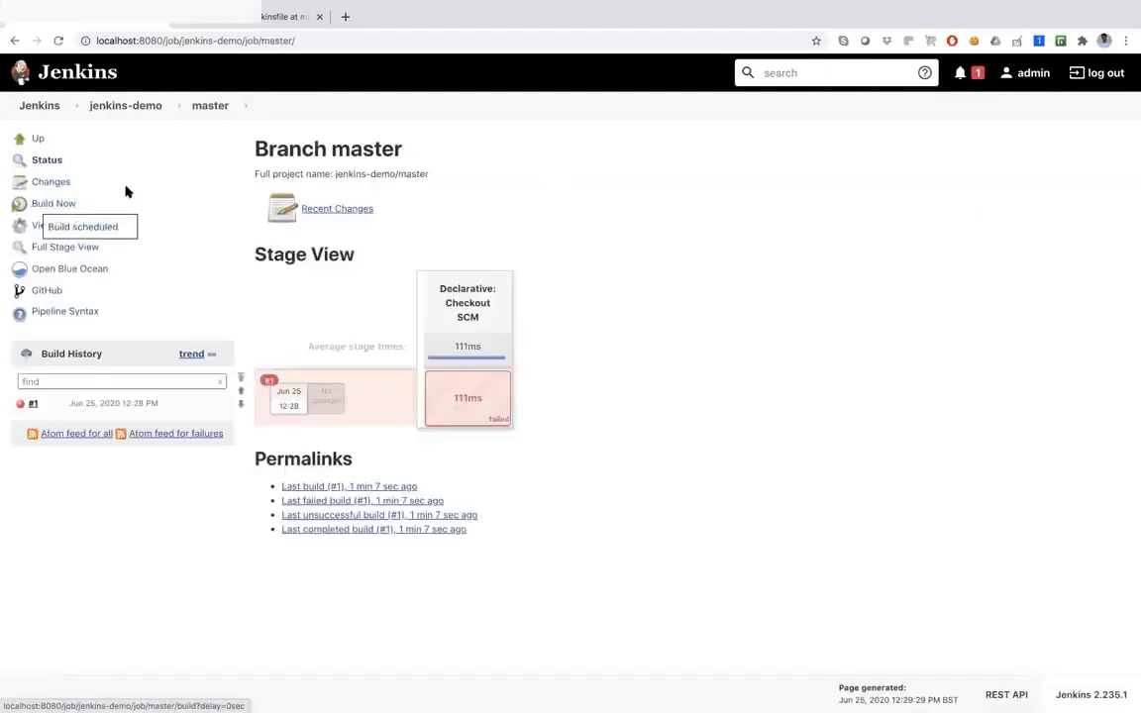
Check the running build from the refreshed dashboard and open the console output of master build #2.
{"action": "left_click", "coordinate": [40, 106]}
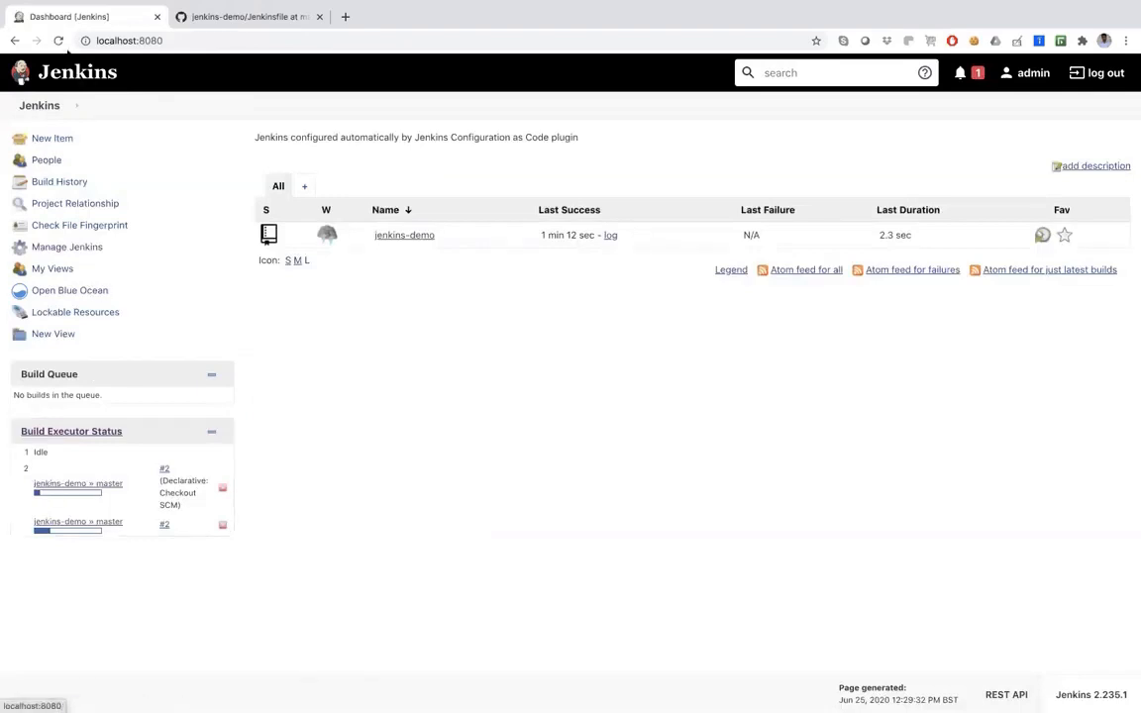
{"action": "left_click", "coordinate": [59, 40]}
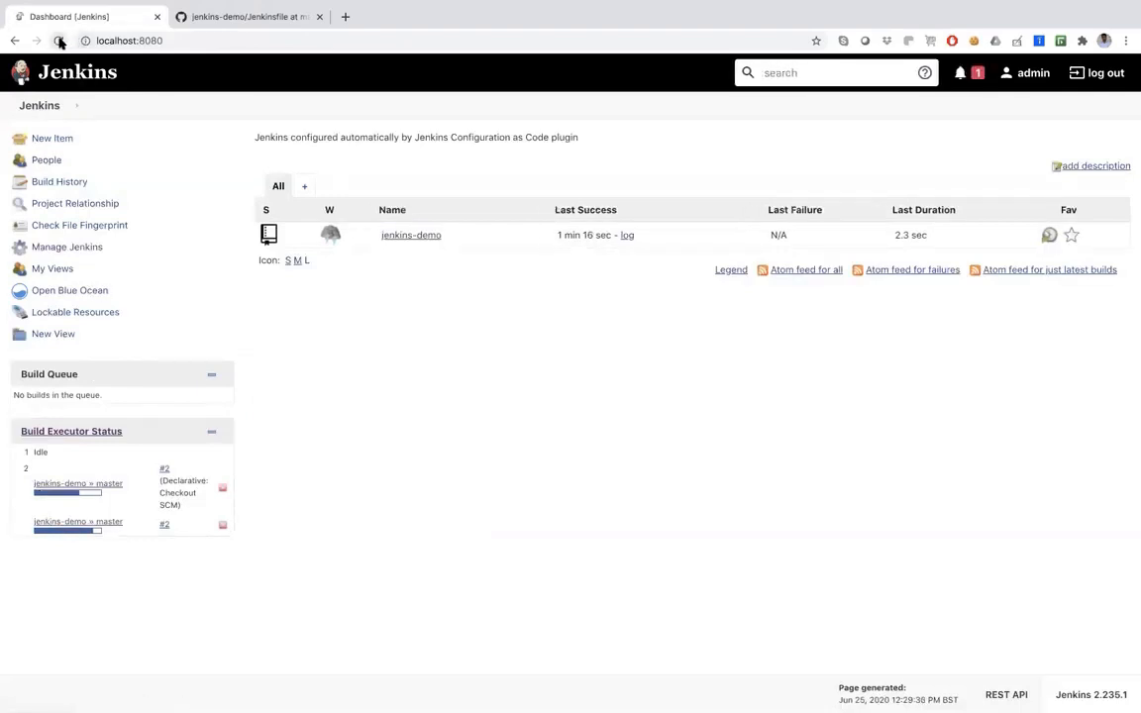
{"action": "left_click", "coordinate": [76, 522]}
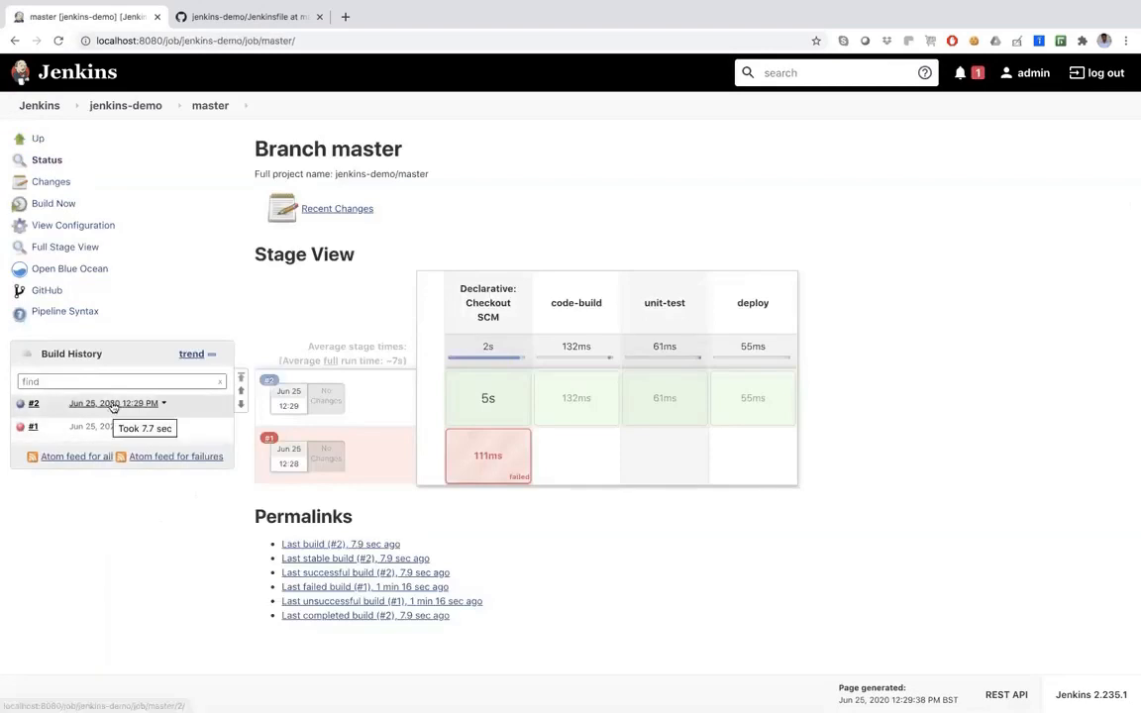
{"action": "left_click", "coordinate": [113, 403]}
{"action": "left_click", "coordinate": [66, 203]}
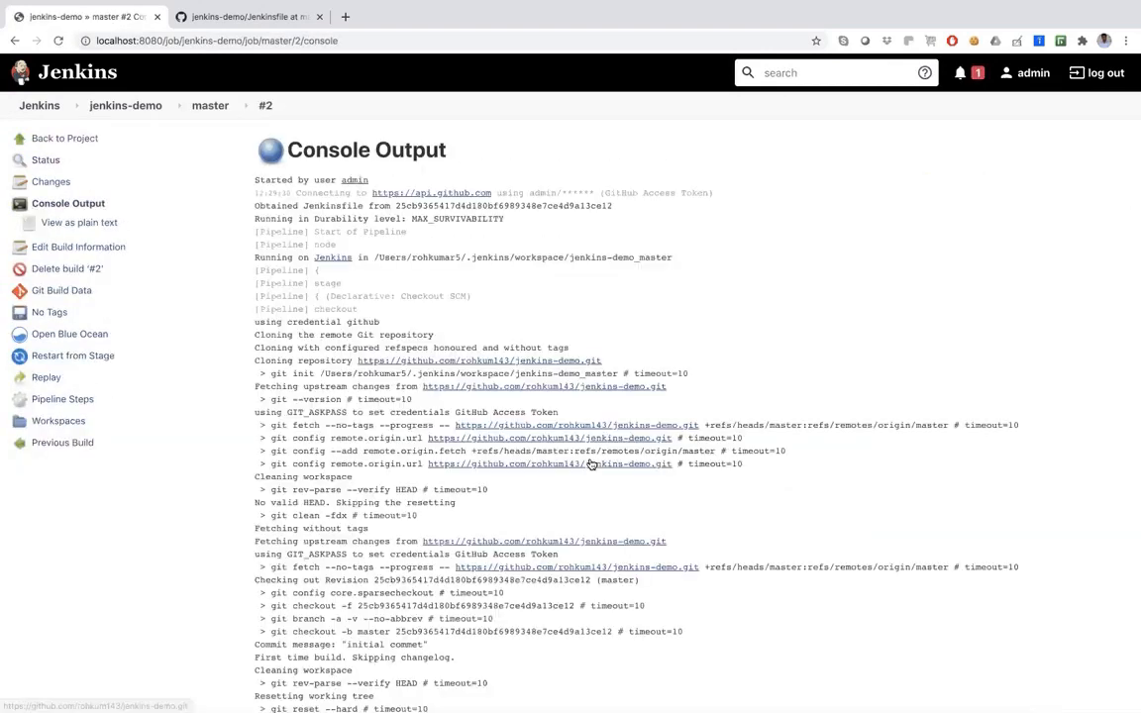
Examine the code-build, unit-test and deploy stage messages in build #2's console output, and open the master branch's stage view.
{"action": "scroll", "coordinate": [592, 460], "scroll_direction": "down", "scroll_amount": 10}
{"action": "scroll", "coordinate": [589, 461], "scroll_direction": "down", "scroll_amount": 2}
{"action": "left_click_drag", "start_coordinate": [237, 352], "coordinate": [463, 354]}
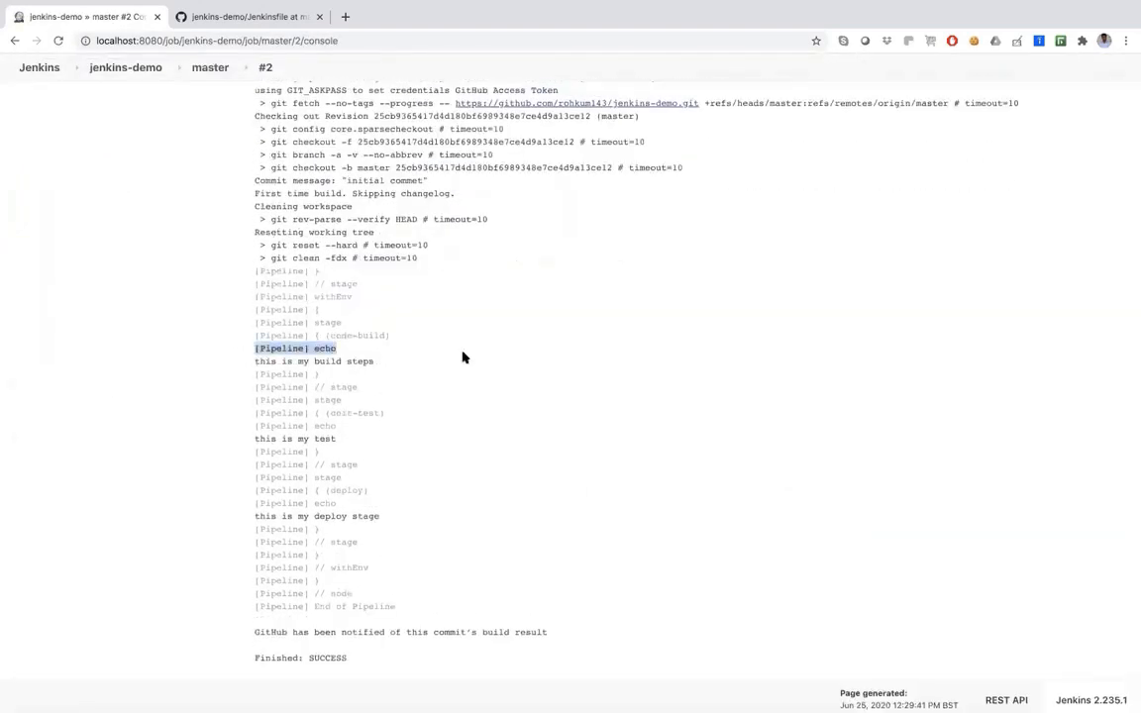
{"action": "left_click_drag", "start_coordinate": [243, 442], "coordinate": [415, 445]}
{"action": "left_click_drag", "start_coordinate": [406, 521], "coordinate": [318, 518]}
{"action": "scroll", "coordinate": [317, 517], "scroll_direction": "up", "scroll_amount": 5}
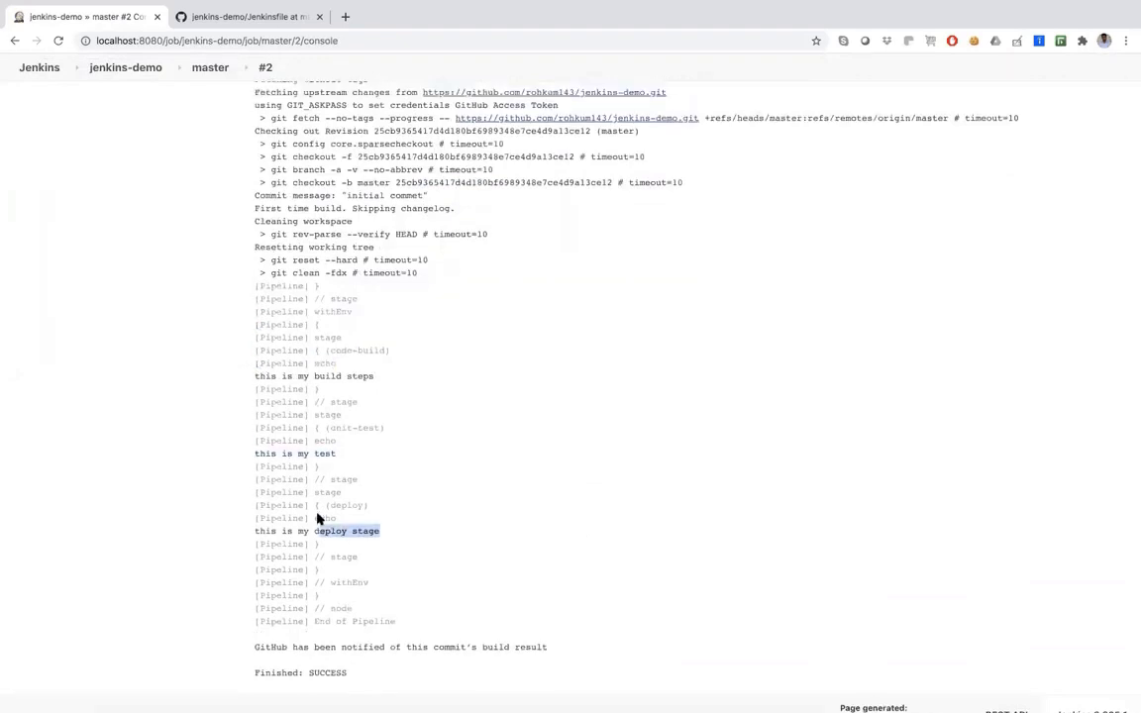
{"action": "left_click", "coordinate": [211, 109]}
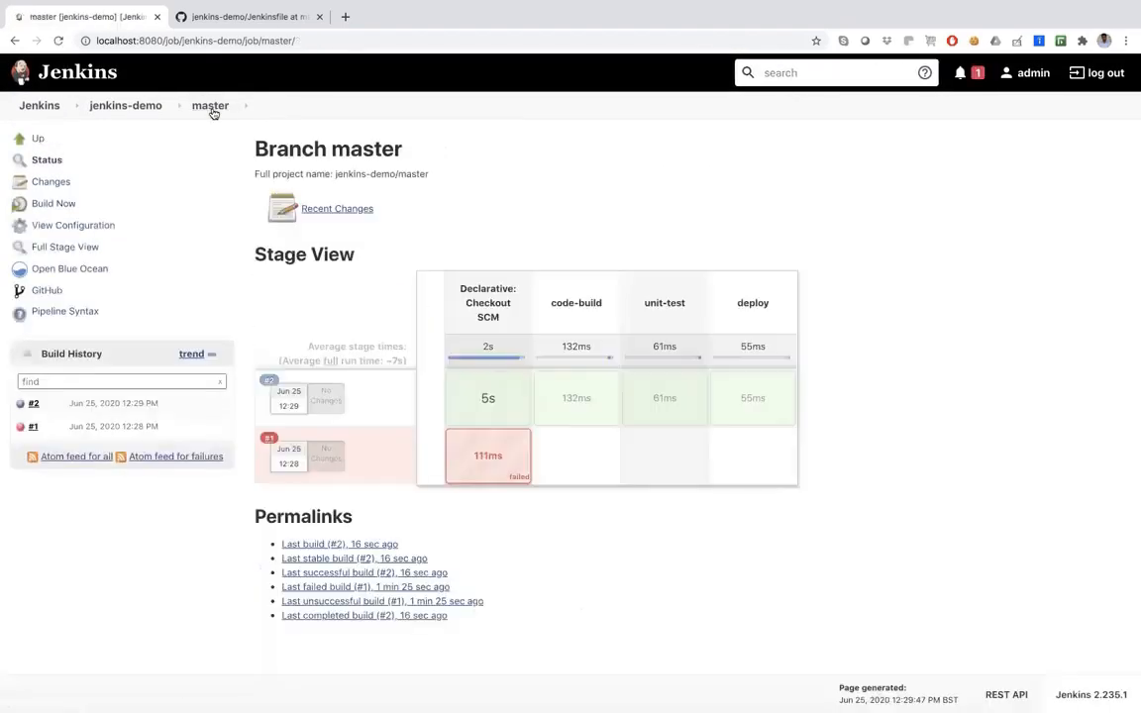
Review the Jenkinsfile of the jenkins-demo repository on GitHub and return to the Jenkins master branch page.
{"action": "left_click", "coordinate": [260, 18]}
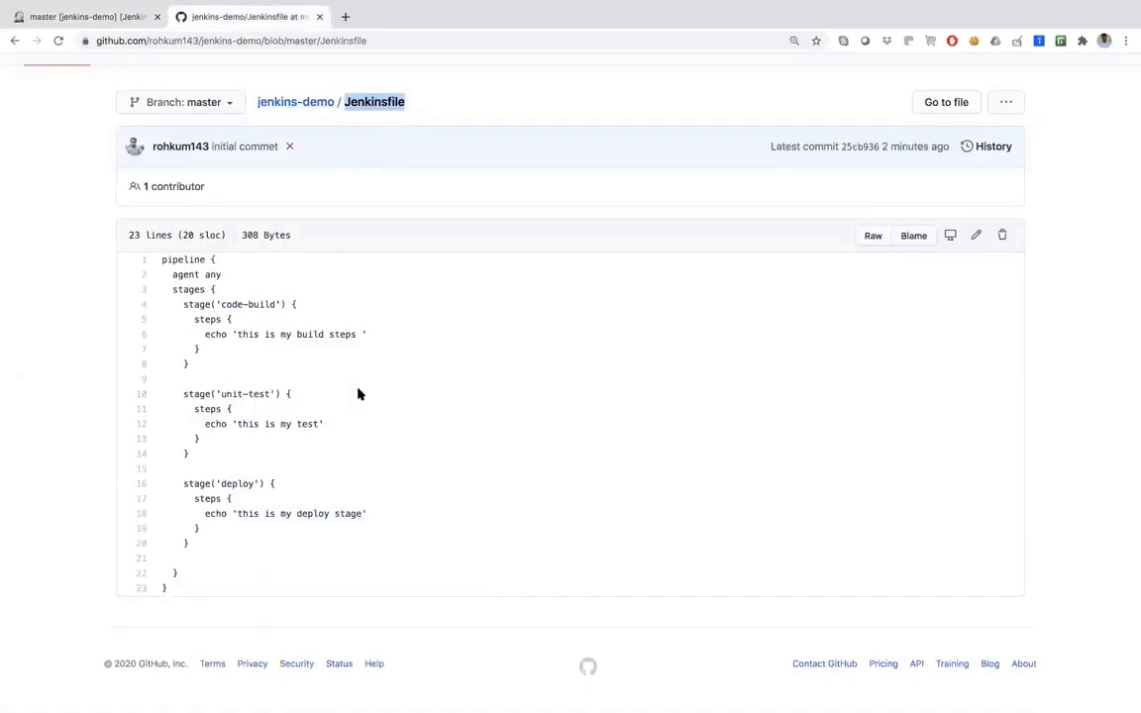
{"action": "scroll", "coordinate": [358, 394], "scroll_direction": "up", "scroll_amount": 2}
{"action": "scroll", "coordinate": [359, 395], "scroll_direction": "up", "scroll_amount": 3}
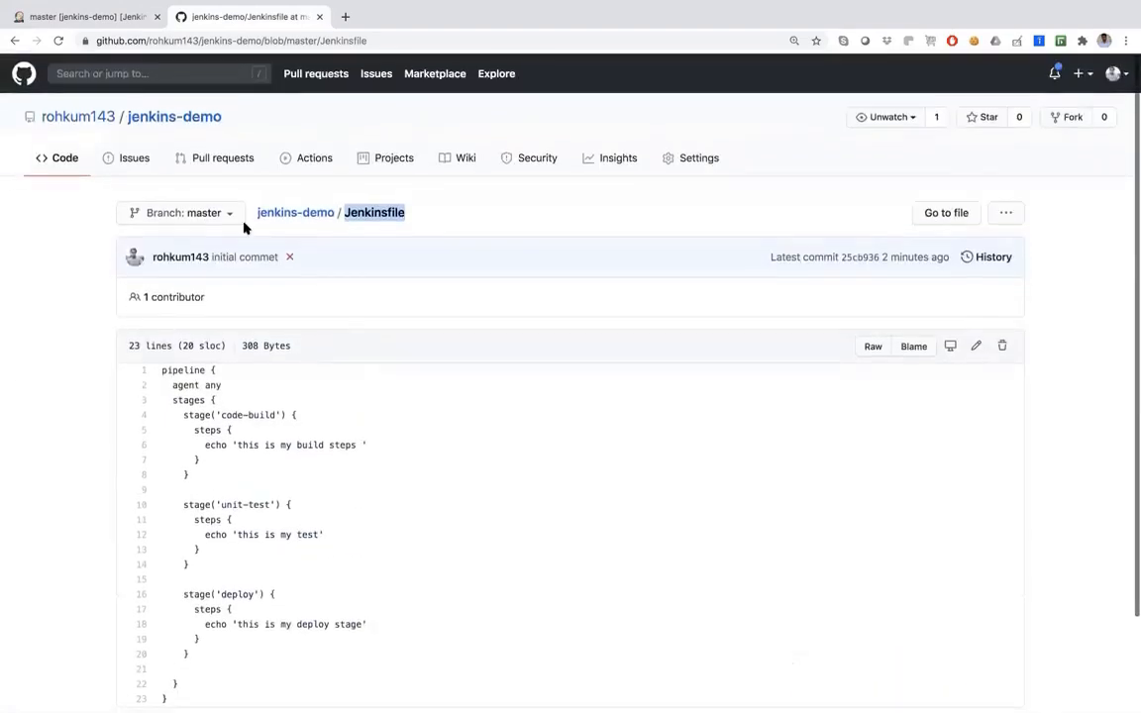
{"action": "left_click", "coordinate": [89, 19]}
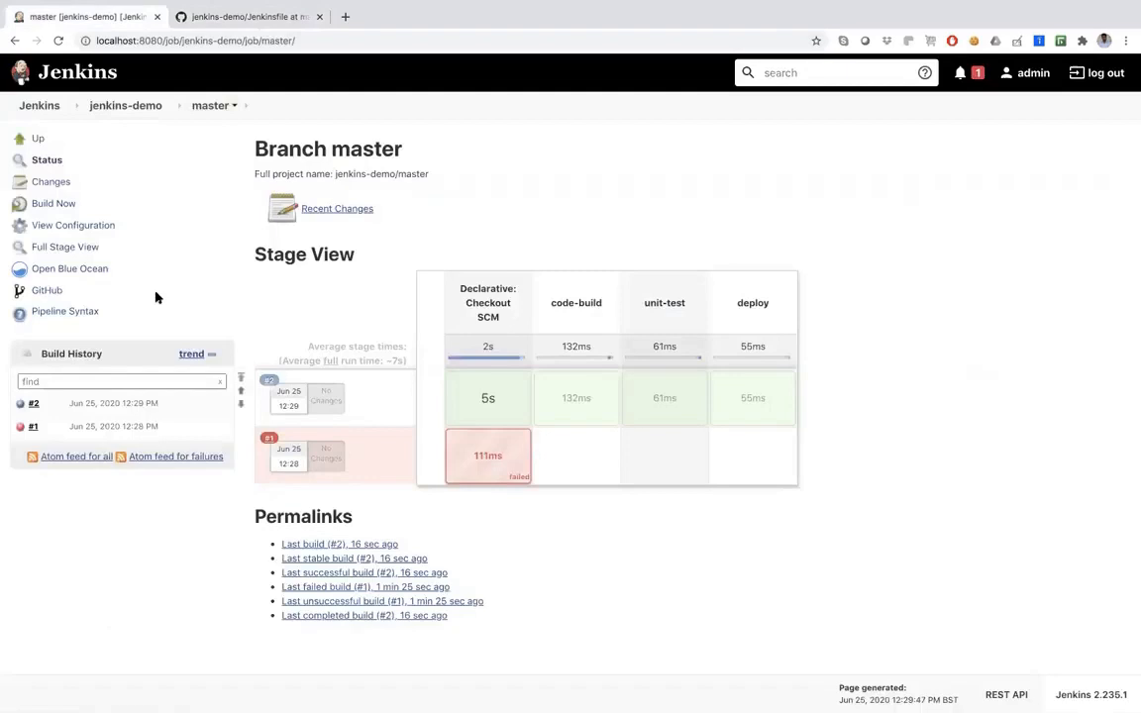